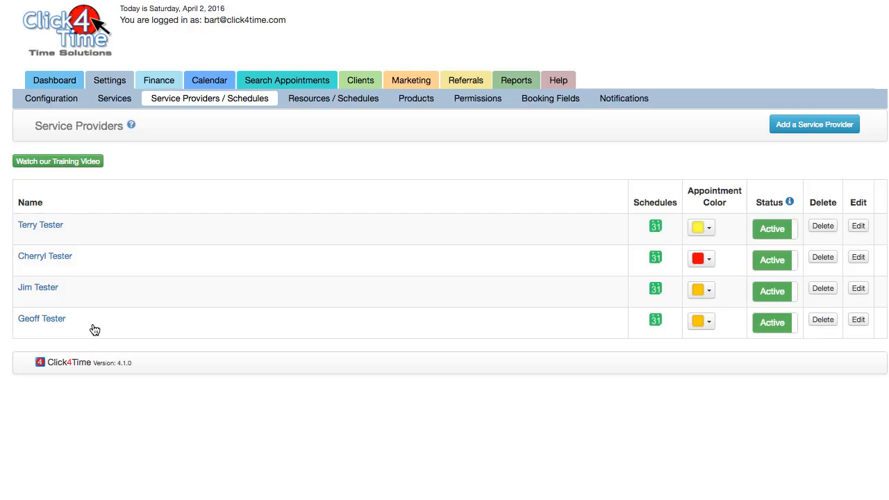
Give the last provider a light peach-orange appointment colour from the orange slider.
{"action": "left_click", "coordinate": [708, 322]}
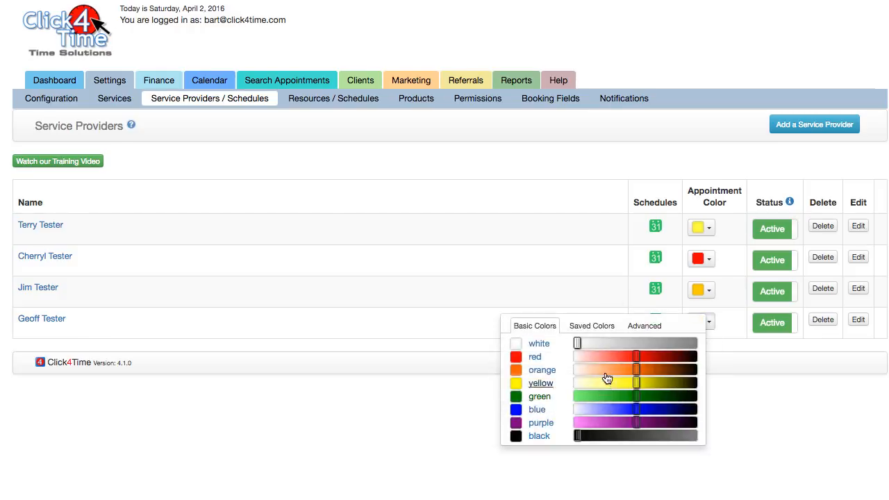
{"action": "left_click", "coordinate": [582, 369]}
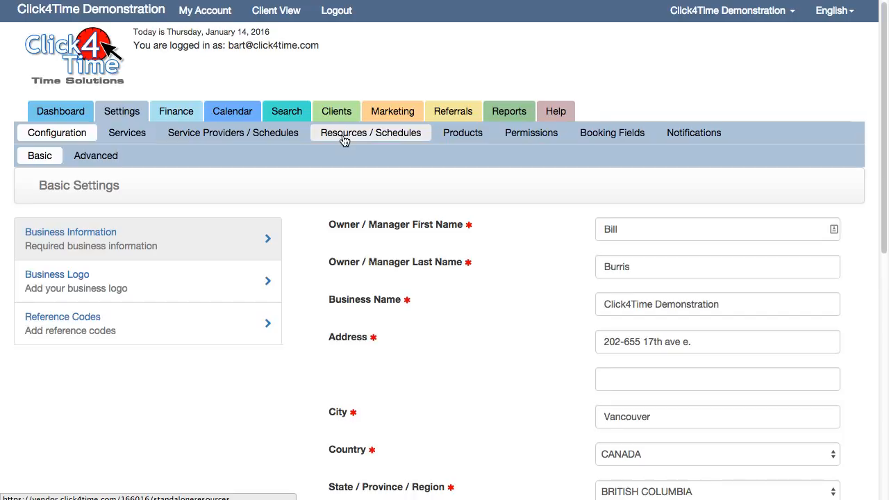
In Service Providers, drag the therapist down and back to the top, then make the second provider Inactive.
{"action": "left_click", "coordinate": [292, 137]}
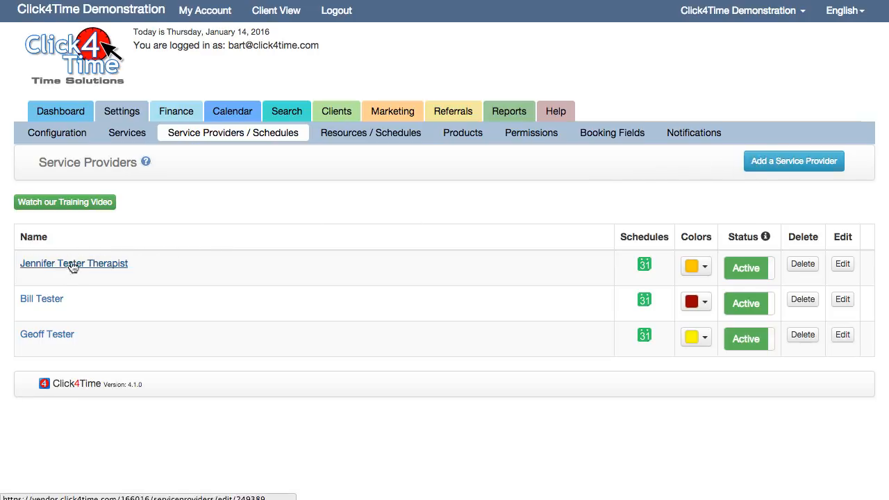
{"action": "left_click_drag", "start_coordinate": [70, 265], "coordinate": [192, 303]}
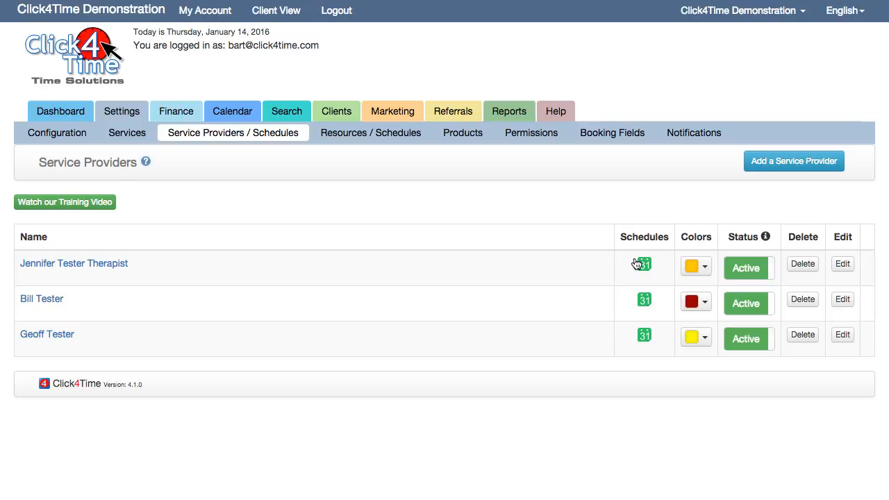
{"action": "left_click_drag", "start_coordinate": [409, 271], "coordinate": [406, 314]}
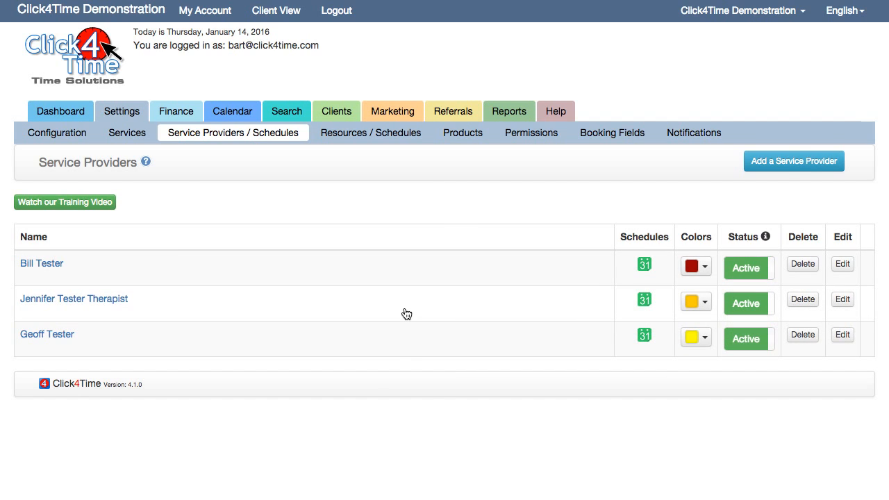
{"action": "left_click_drag", "start_coordinate": [526, 314], "coordinate": [512, 267]}
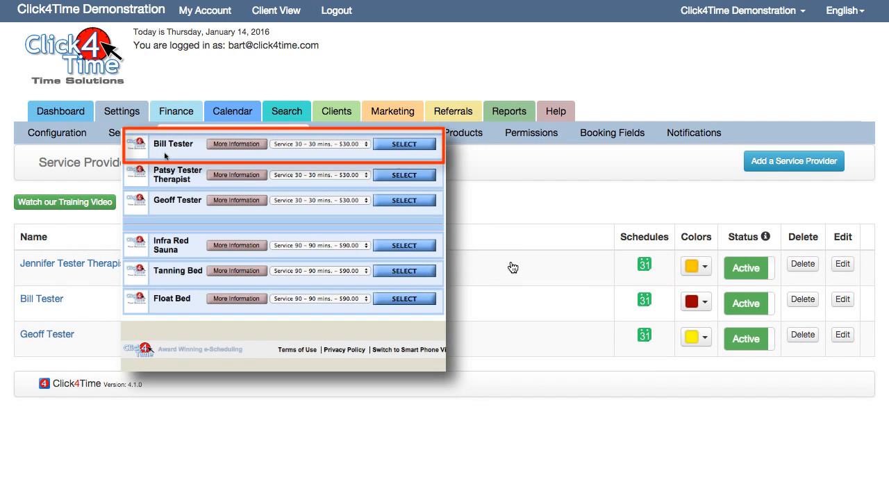
{"action": "left_click", "coordinate": [743, 303]}
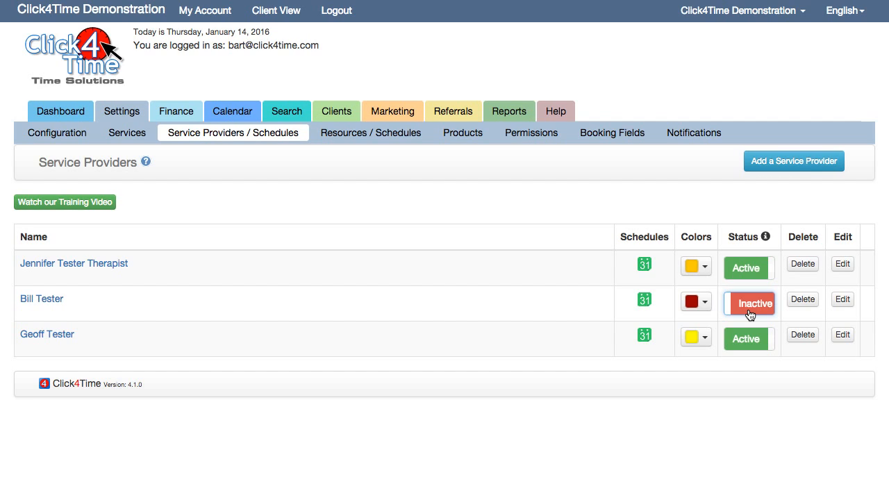
Reactivate the second provider, then deactivate and delete the therapist provider, confirming with Yes.
{"action": "left_click", "coordinate": [750, 315]}
{"action": "left_click", "coordinate": [754, 275]}
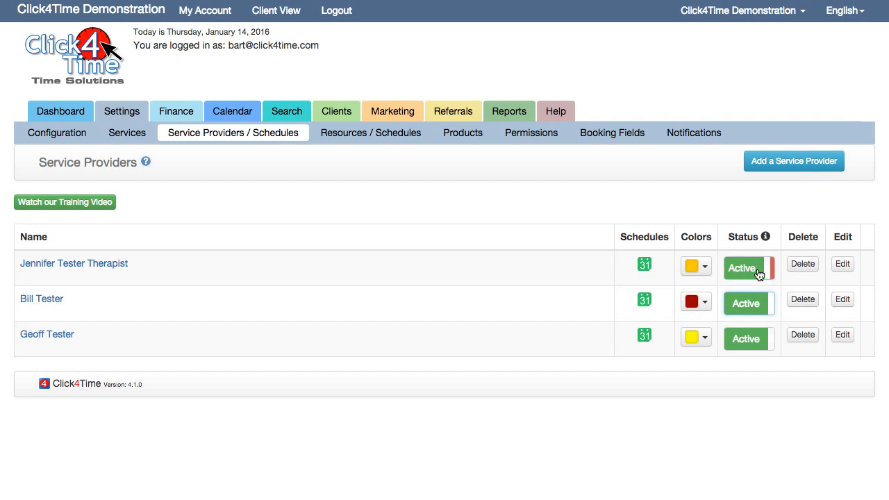
{"action": "left_click", "coordinate": [804, 265]}
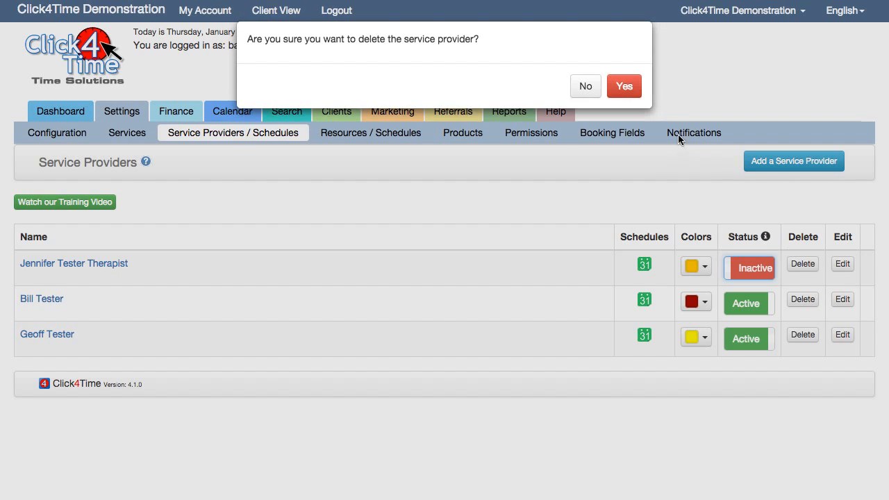
{"action": "left_click", "coordinate": [631, 87]}
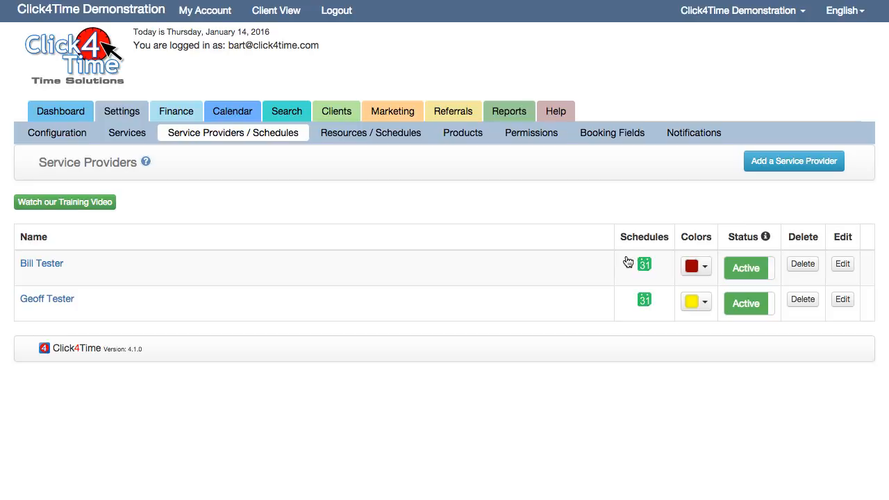
Apply a lighter red colour to the first provider and start a new service provider form.
{"action": "left_click", "coordinate": [703, 267]}
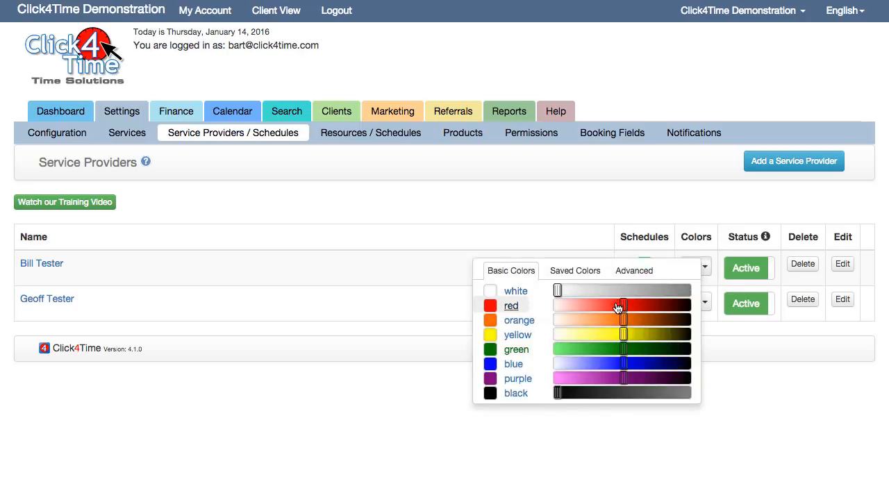
{"action": "left_click_drag", "start_coordinate": [623, 305], "coordinate": [601, 307]}
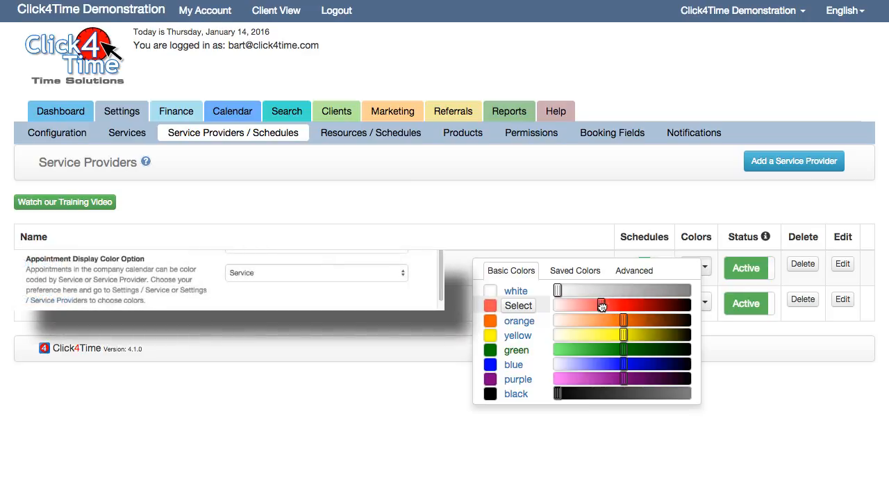
{"action": "left_click", "coordinate": [493, 308]}
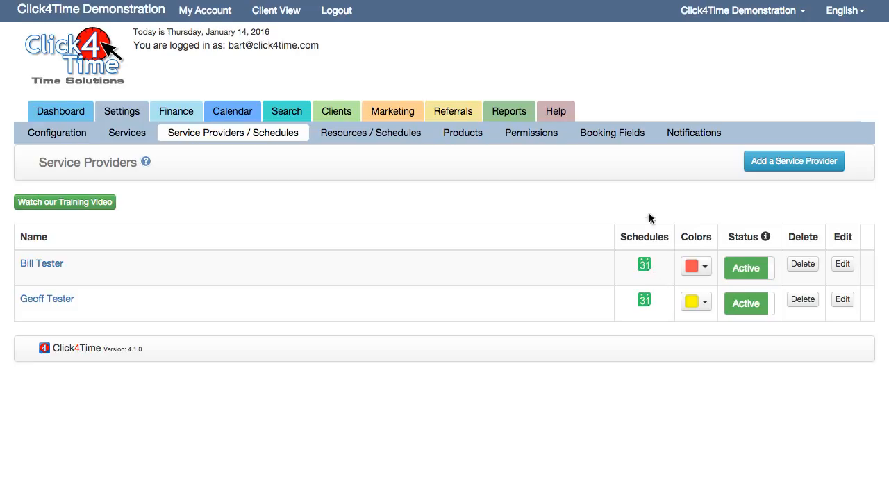
{"action": "left_click", "coordinate": [785, 166]}
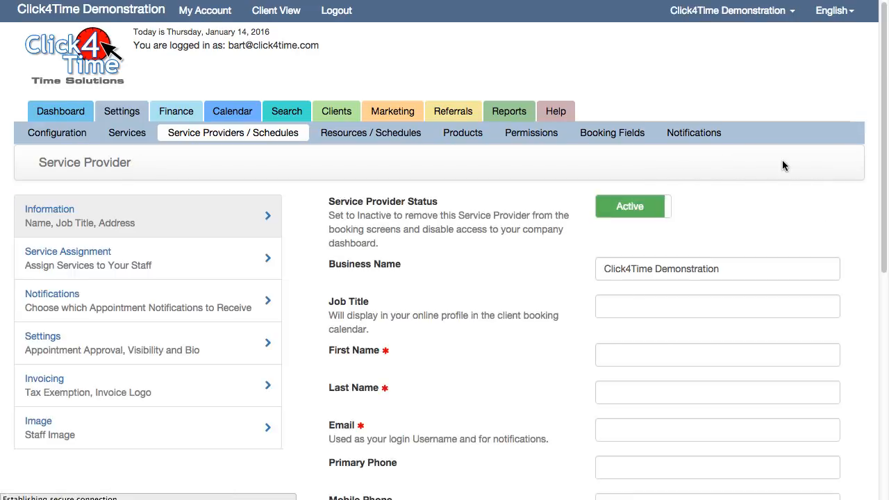
Enter the new provider's first and last name, job title Therapist, and e-mail address.
{"action": "left_click", "coordinate": [655, 354]}
{"action": "type", "text": "Patricia"}
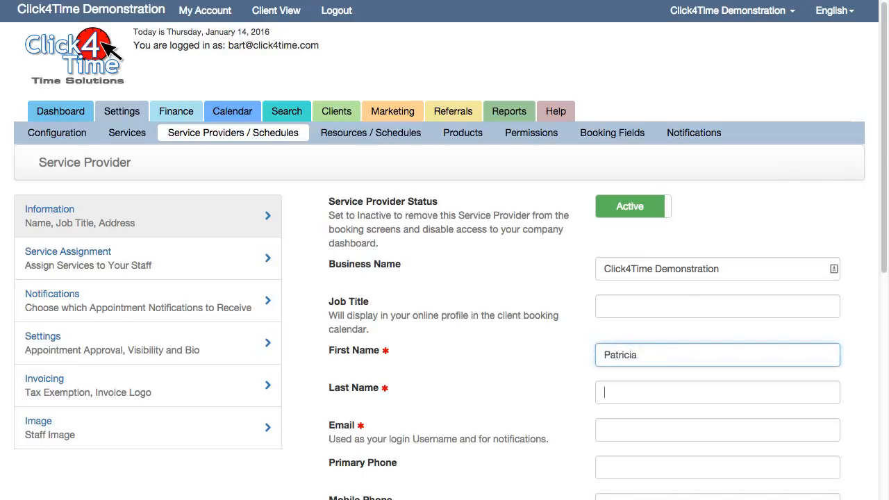
{"action": "key", "text": "Tab"}
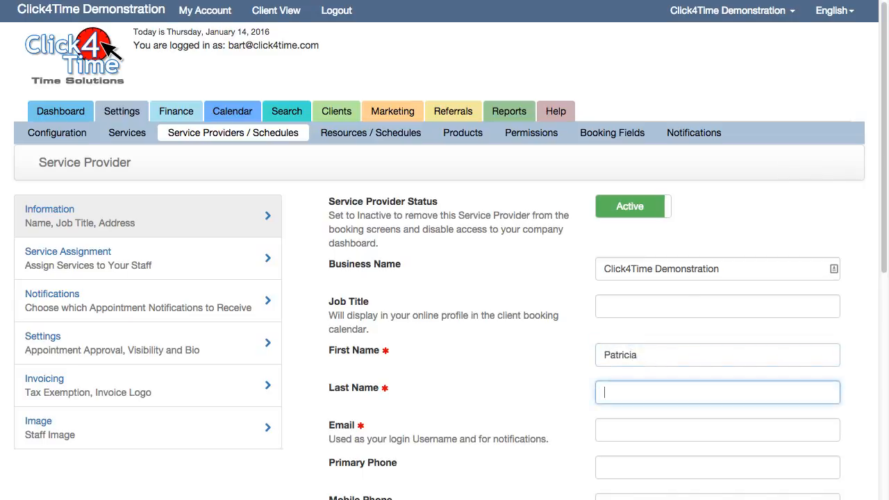
{"action": "type", "text": "Tester"}
{"action": "left_click", "coordinate": [704, 310]}
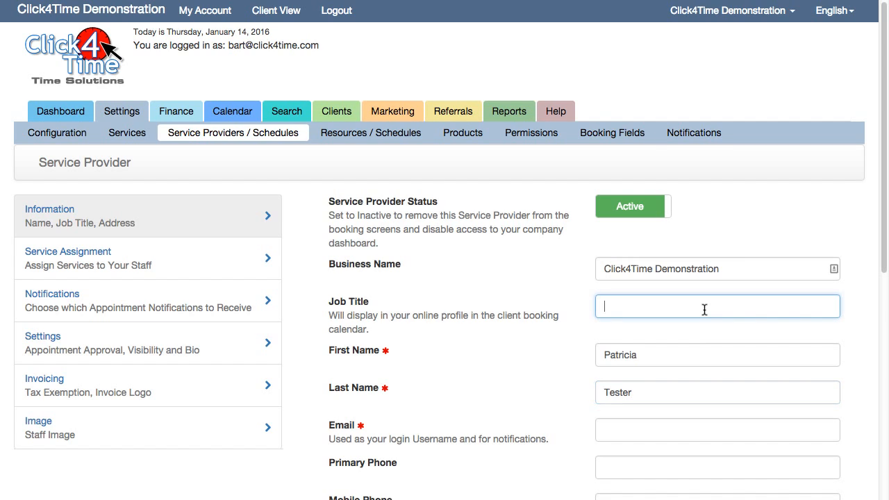
{"action": "type", "text": "Thera"}
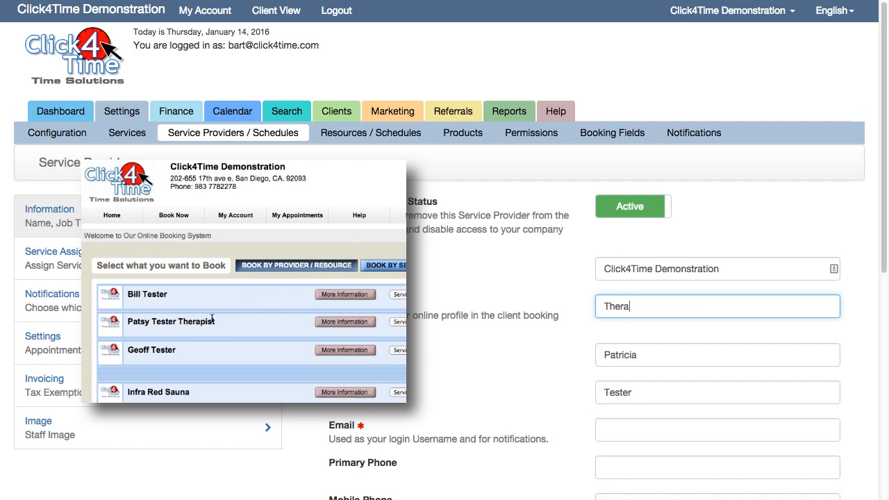
{"action": "type", "text": "pist"}
{"action": "left_click", "coordinate": [656, 430]}
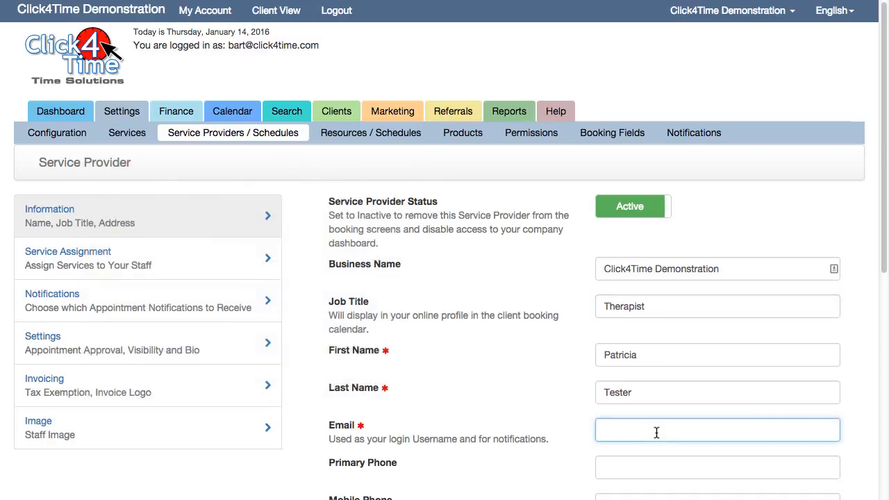
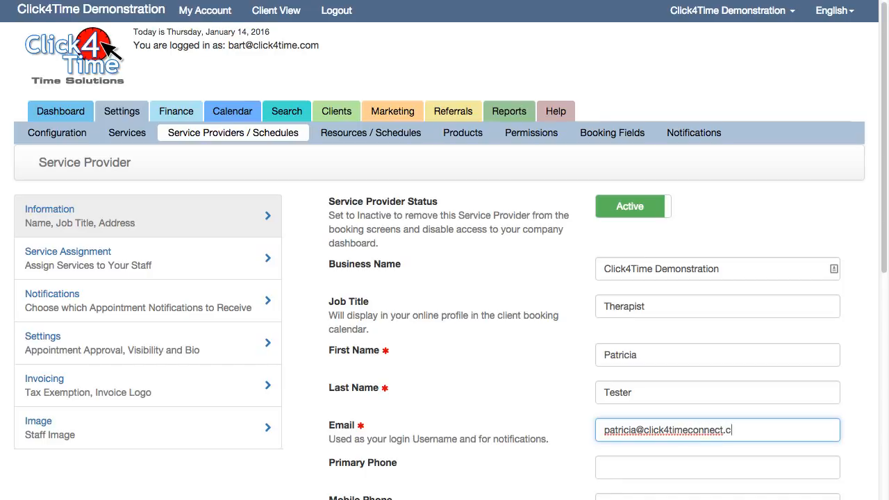
Enter the provider's mobile phone number.
{"action": "scroll", "coordinate": [648, 463], "scroll_direction": "down", "scroll_amount": 1}
{"action": "left_click", "coordinate": [647, 469]}
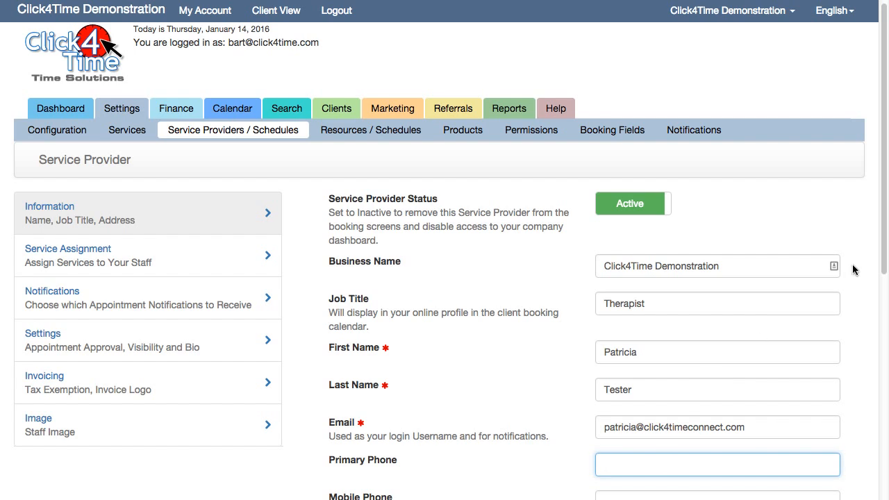
{"action": "left_click_drag", "start_coordinate": [880, 259], "coordinate": [883, 274]}
{"action": "scroll", "coordinate": [883, 274], "scroll_direction": "down", "scroll_amount": 7}
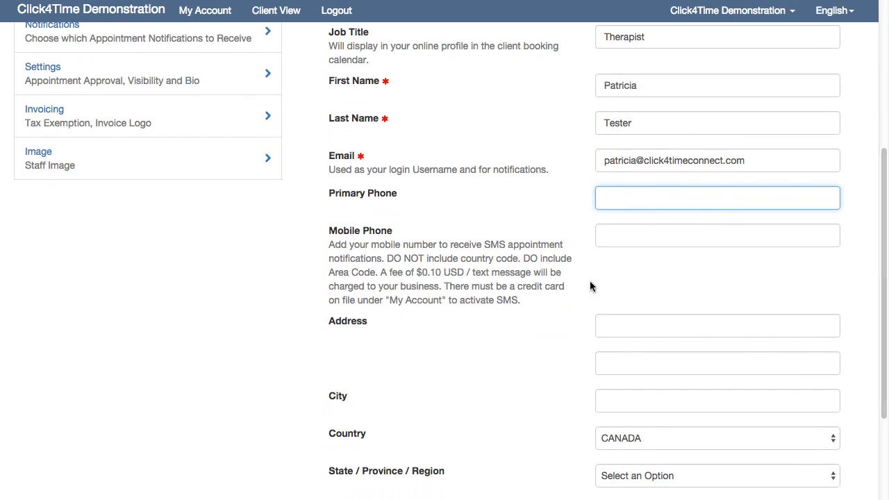
{"action": "left_click", "coordinate": [606, 235]}
{"action": "type", "text": "77"}
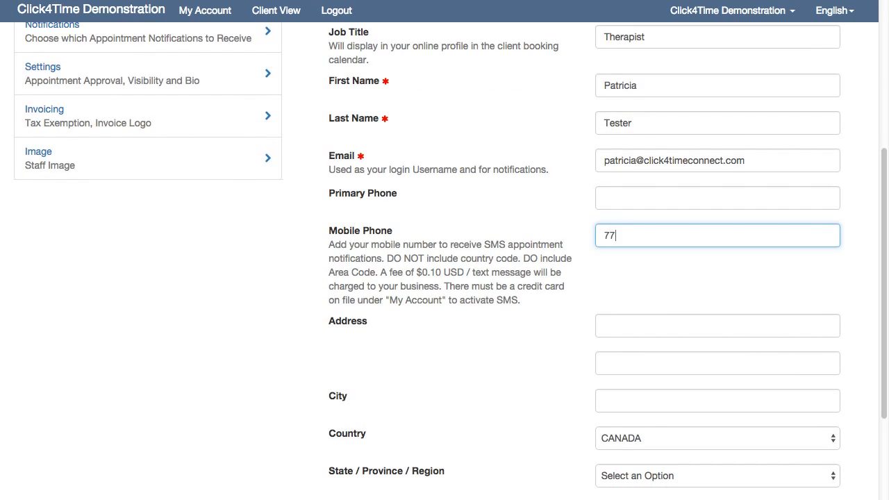
{"action": "type", "text": "7-888-9999"}
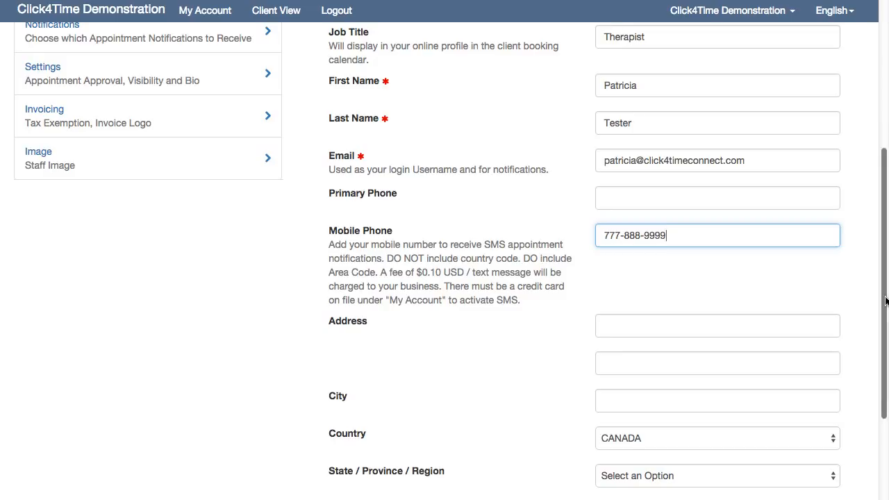
Fill the address from a saved suggestion, set Country to CANADA, and continue.
{"action": "scroll", "coordinate": [876, 300], "scroll_direction": "up", "scroll_amount": 1}
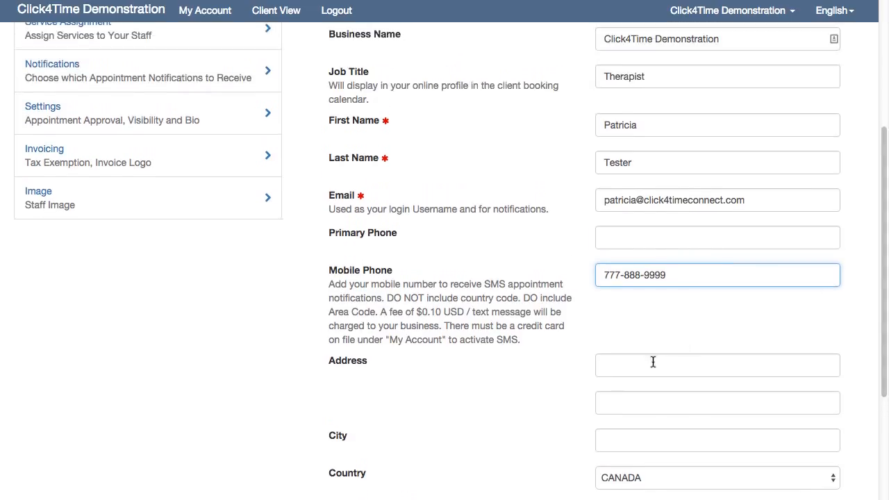
{"action": "left_click", "coordinate": [653, 362]}
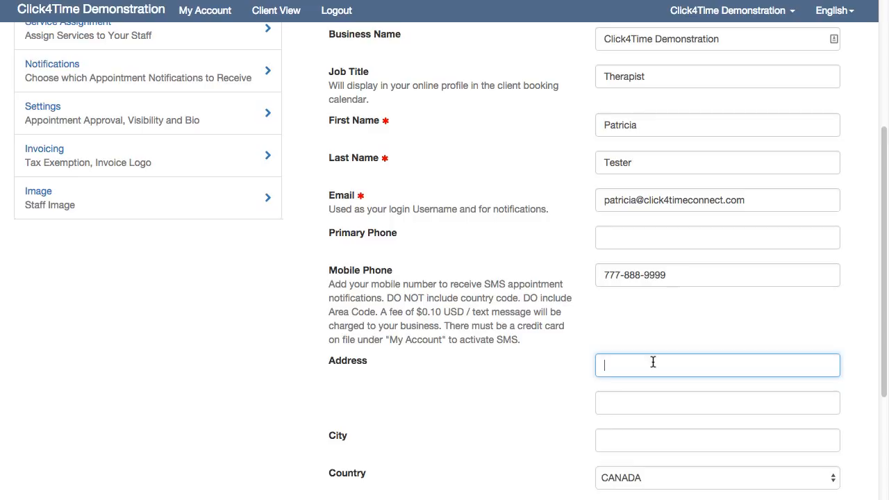
{"action": "type", "text": "1"}
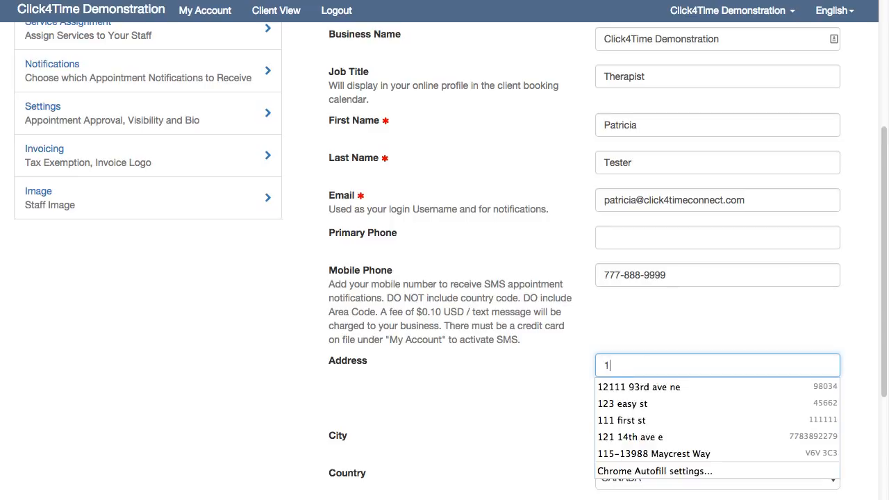
{"action": "left_click", "coordinate": [654, 403]}
{"action": "left_click", "coordinate": [575, 384]}
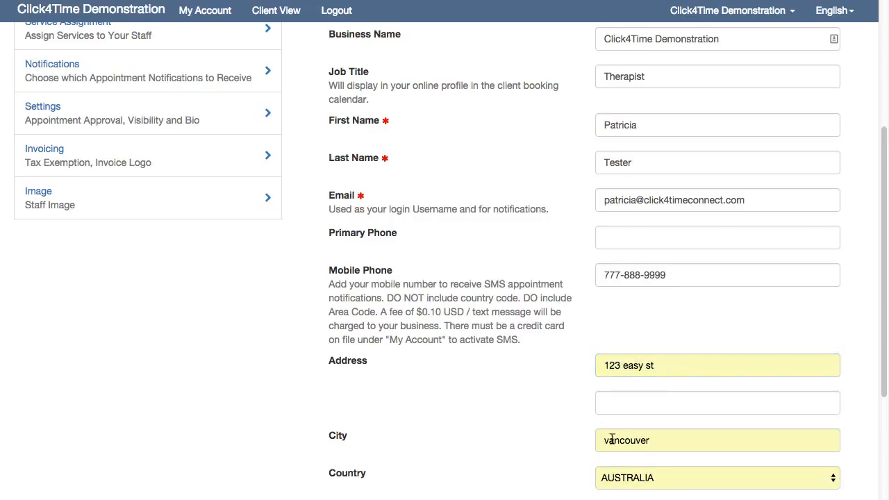
{"action": "left_click", "coordinate": [646, 478]}
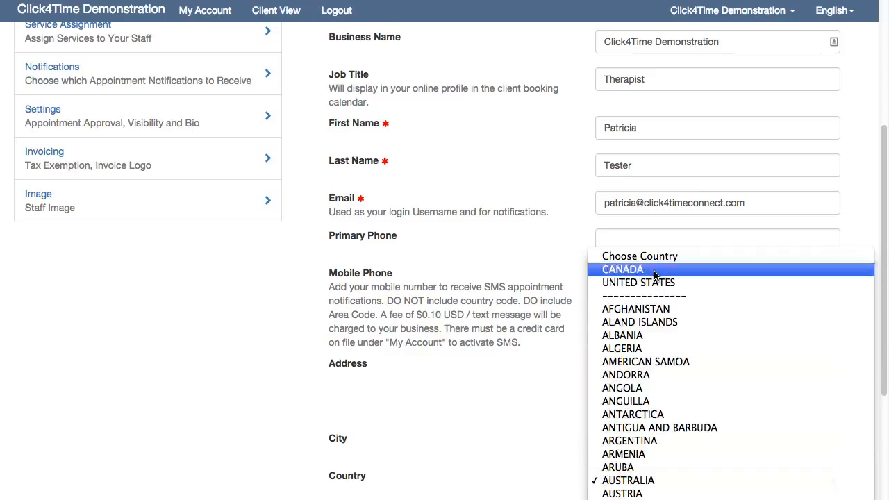
{"action": "left_click", "coordinate": [654, 275]}
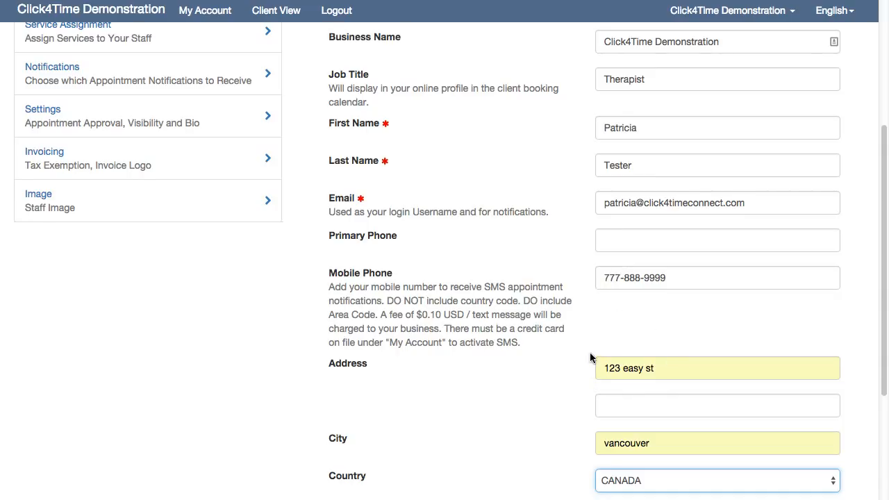
{"action": "scroll", "coordinate": [590, 357], "scroll_direction": "down", "scroll_amount": 2}
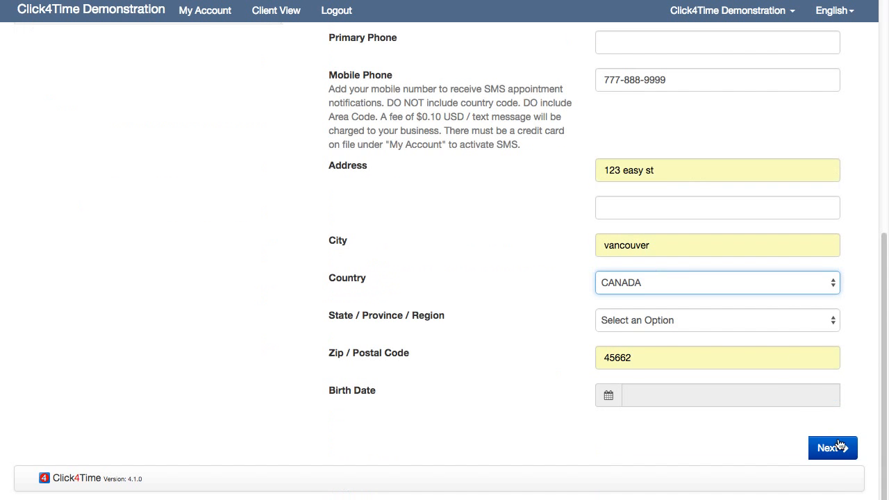
{"action": "left_click", "coordinate": [839, 447]}
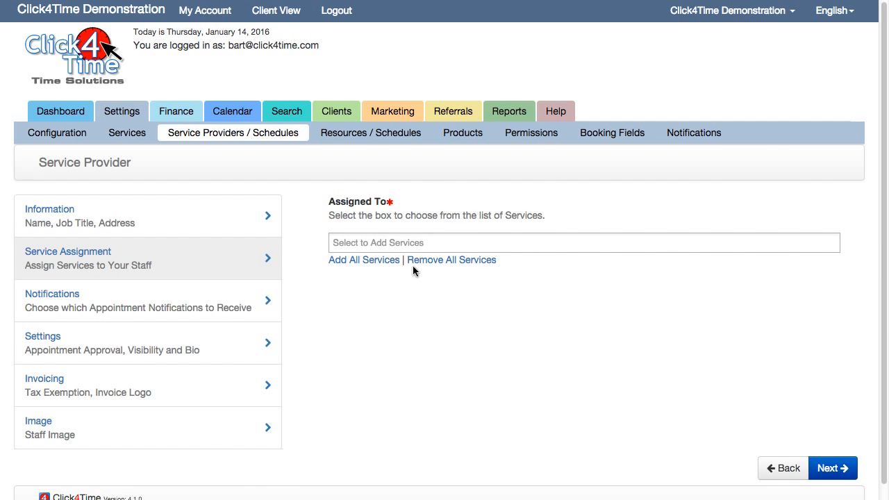
Assign Another Service 30, Descriptive Service 60 and Sevice 90, dropping Infrared Saauna, then continue.
{"action": "left_click", "coordinate": [378, 243]}
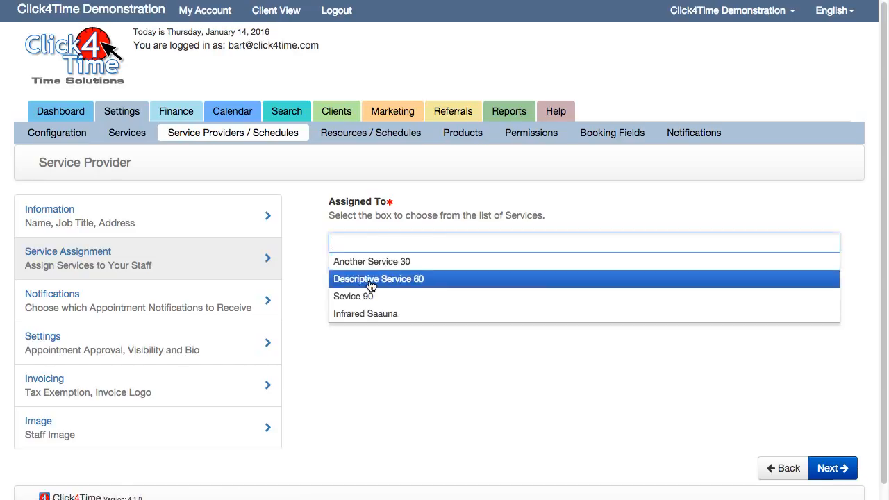
{"action": "left_click", "coordinate": [364, 263]}
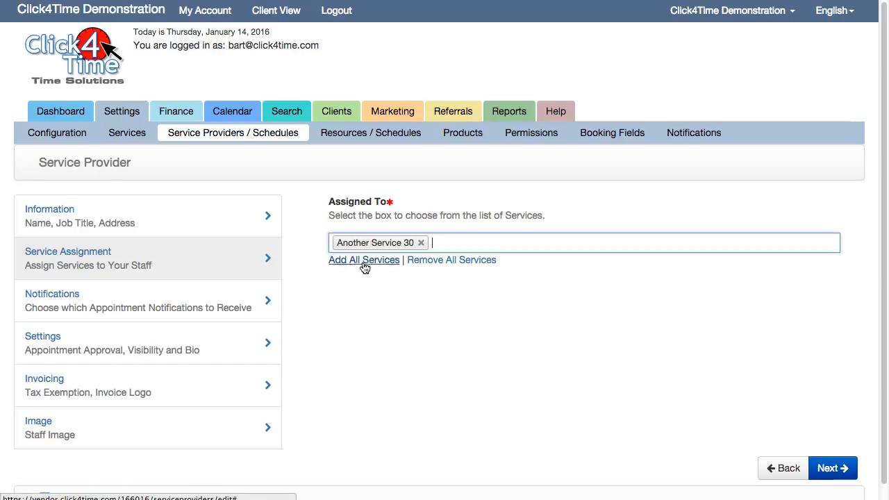
{"action": "left_click", "coordinate": [364, 261]}
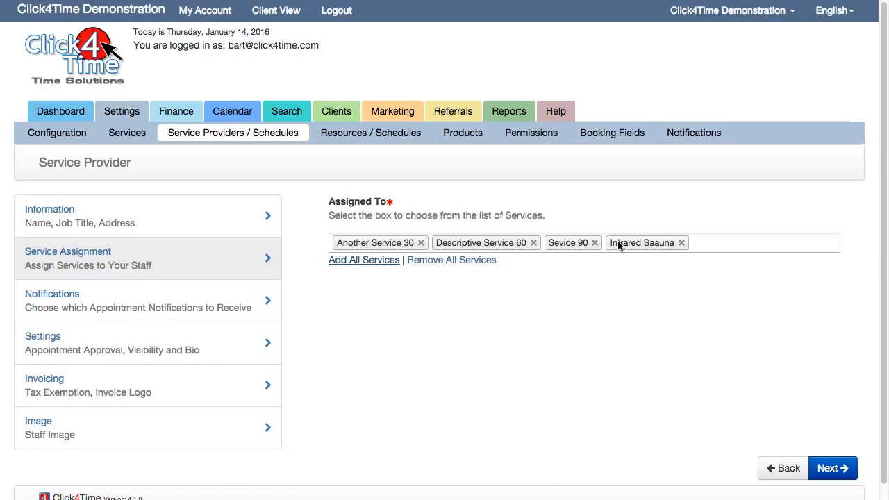
{"action": "left_click", "coordinate": [681, 244]}
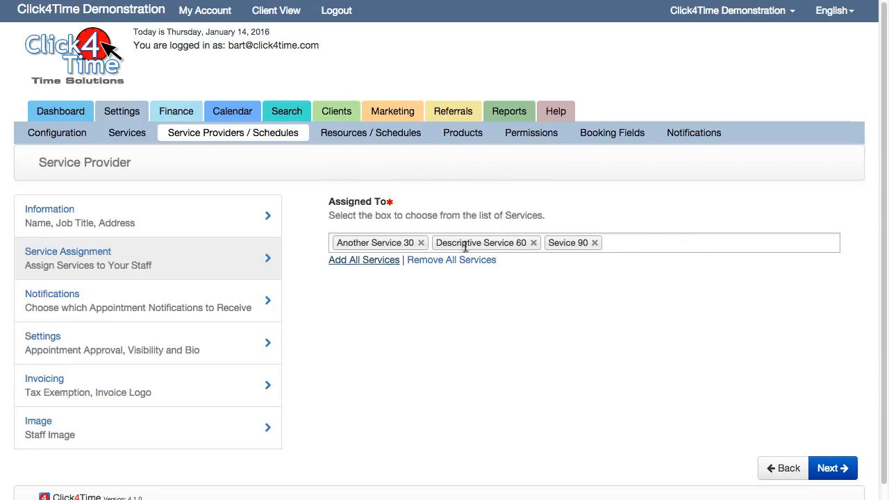
{"action": "left_click", "coordinate": [828, 469]}
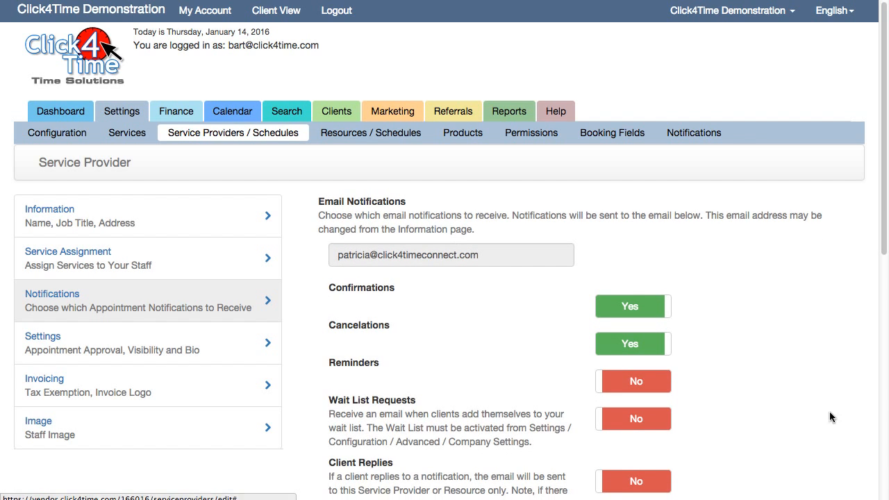
Turn on email confirmation, cancelation, wait list request and client reply notifications.
{"action": "left_click_drag", "start_coordinate": [886, 200], "coordinate": [888, 234]}
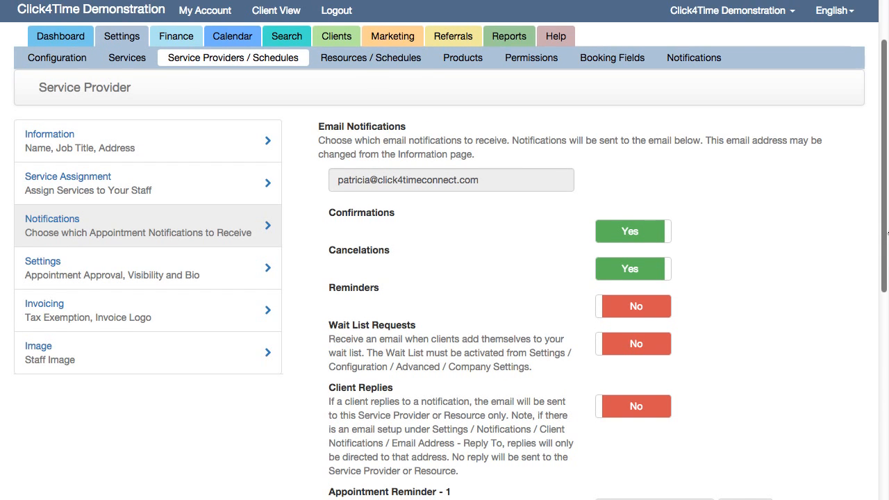
{"action": "left_click", "coordinate": [651, 233]}
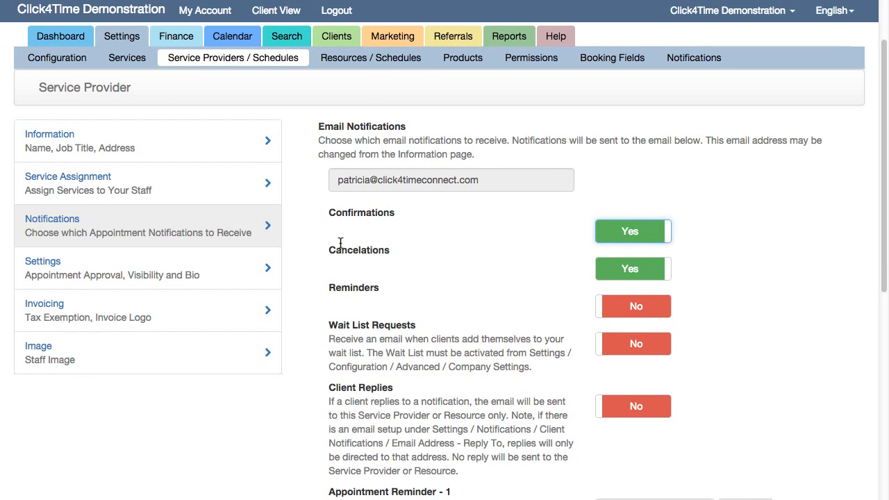
{"action": "left_click", "coordinate": [625, 270]}
{"action": "left_click", "coordinate": [625, 271]}
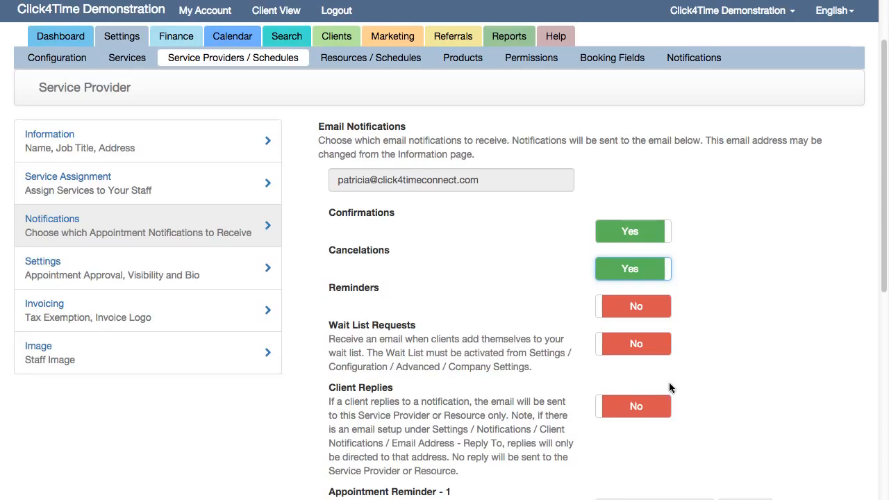
{"action": "left_click", "coordinate": [633, 344]}
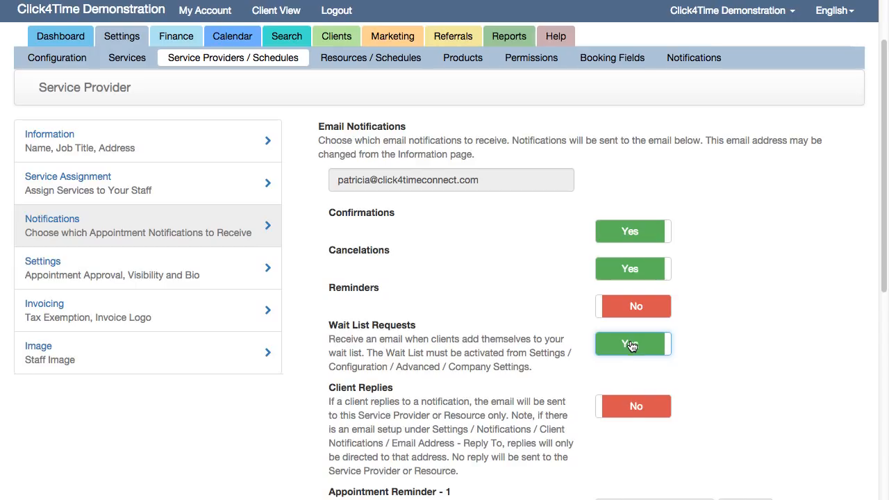
{"action": "left_click", "coordinate": [633, 407]}
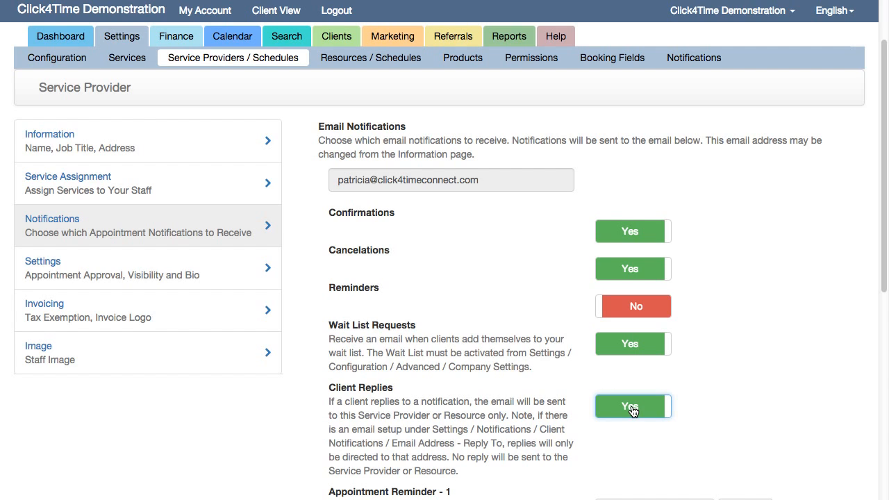
Turn on SMS confirmation, cancelation and reminder notices, plus email reminder notices.
{"action": "scroll", "coordinate": [627, 393], "scroll_direction": "down", "scroll_amount": 6}
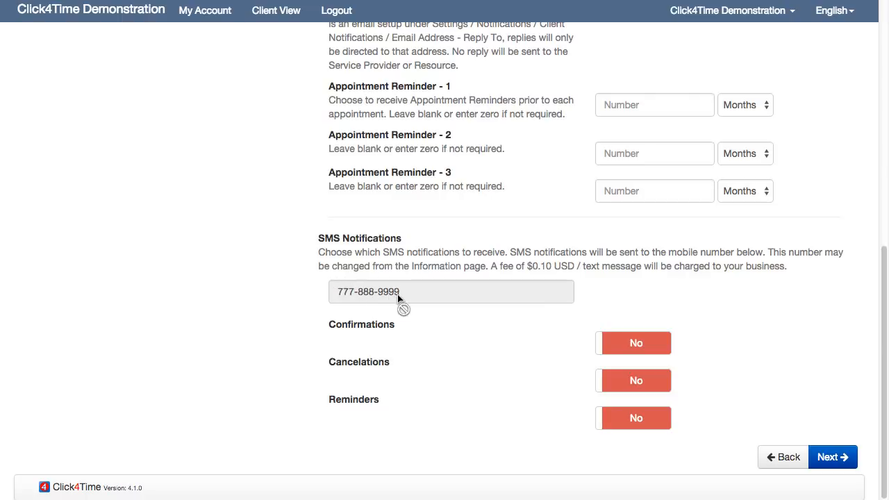
{"action": "left_click", "coordinate": [625, 351]}
{"action": "left_click", "coordinate": [629, 382]}
{"action": "left_click", "coordinate": [627, 417]}
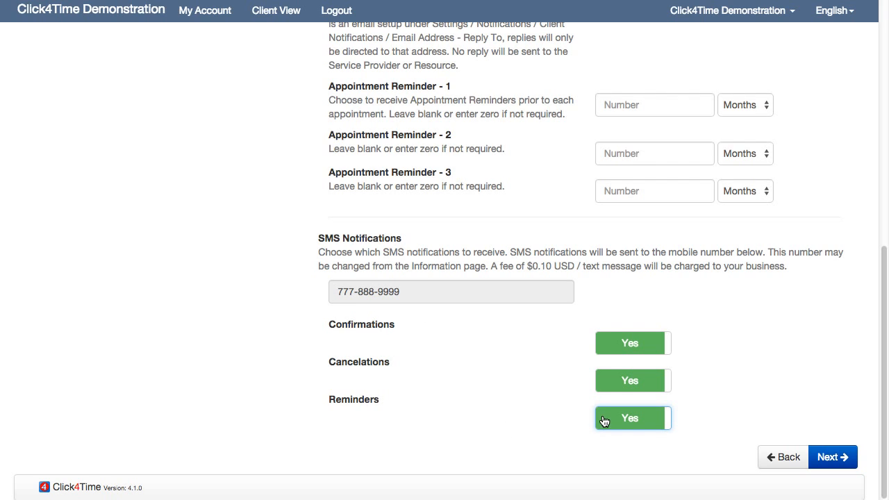
{"action": "scroll", "coordinate": [602, 418], "scroll_direction": "up", "scroll_amount": 10}
{"action": "scroll", "coordinate": [602, 417], "scroll_direction": "up", "scroll_amount": 2}
{"action": "left_click", "coordinate": [622, 363]}
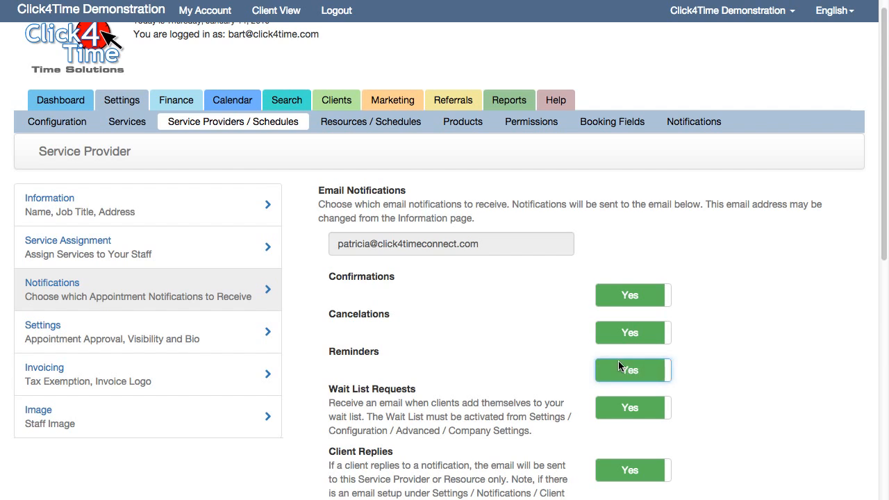
{"action": "scroll", "coordinate": [618, 358], "scroll_direction": "down", "scroll_amount": 3}
{"action": "scroll", "coordinate": [614, 349], "scroll_direction": "down", "scroll_amount": 3}
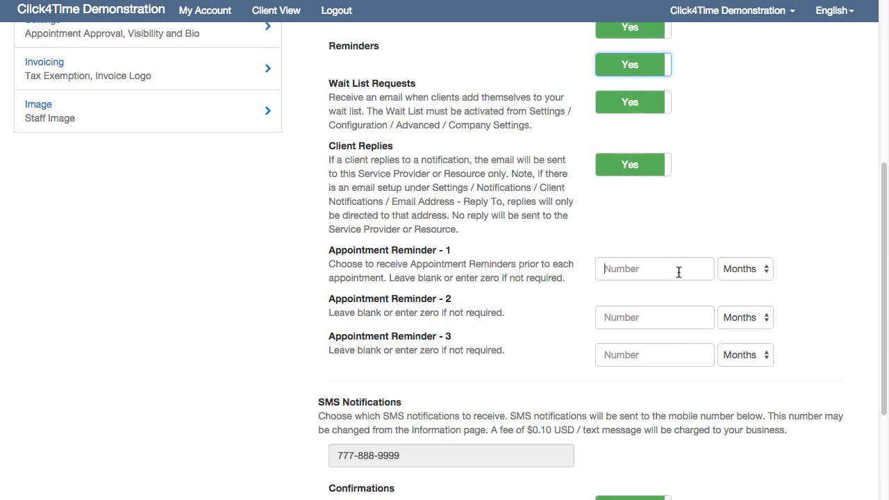
Set Reminder 1 to 1 Days and Reminder 2 to 1 Hours, then continue.
{"action": "left_click", "coordinate": [677, 271]}
{"action": "type", "text": "1"}
{"action": "left_click", "coordinate": [726, 271]}
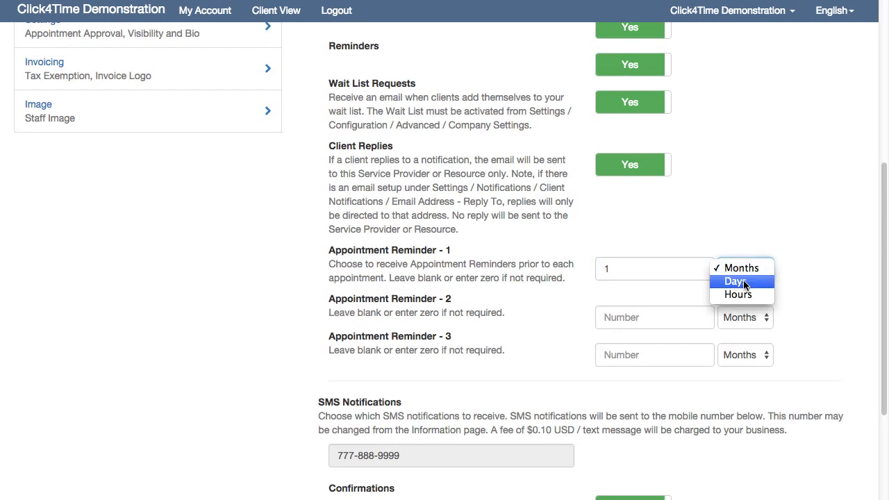
{"action": "left_click", "coordinate": [722, 282]}
{"action": "left_click", "coordinate": [688, 319]}
{"action": "type", "text": "1"}
{"action": "left_click", "coordinate": [736, 318]}
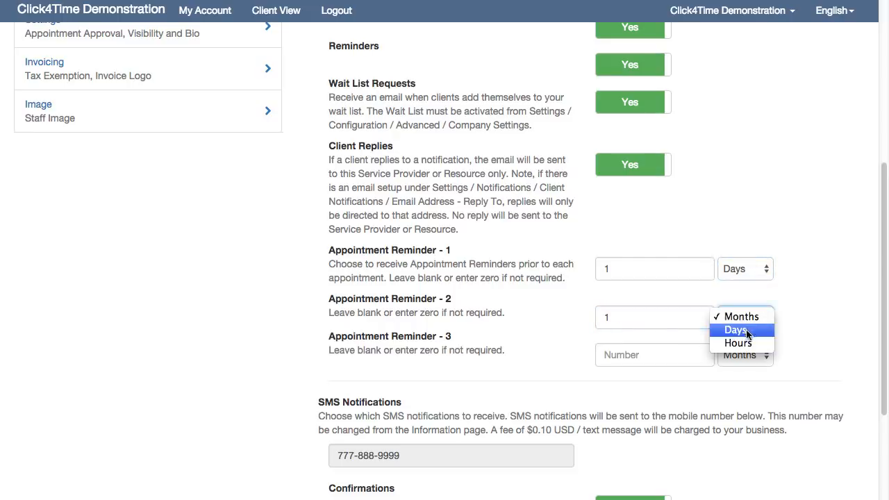
{"action": "left_click", "coordinate": [737, 343]}
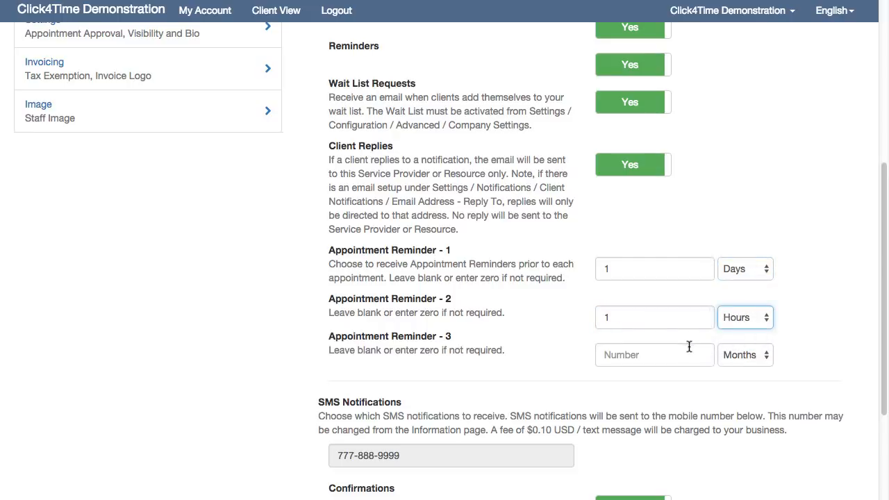
{"action": "scroll", "coordinate": [689, 347], "scroll_direction": "down", "scroll_amount": 1}
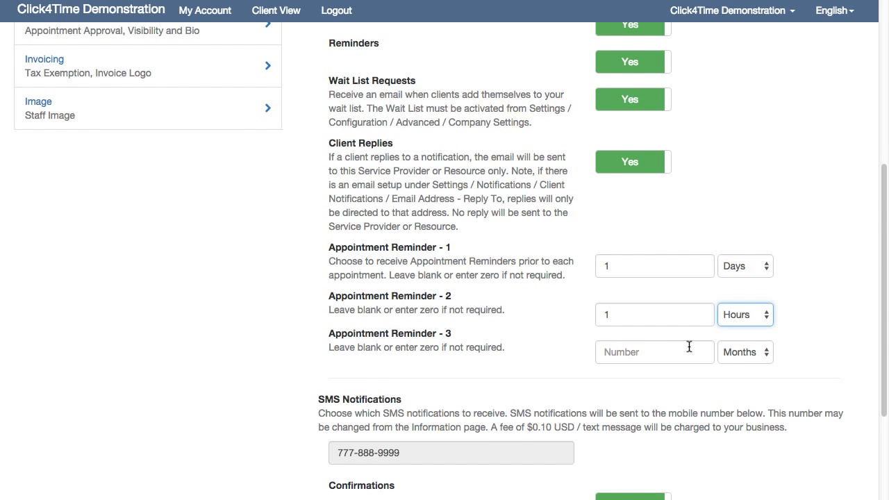
{"action": "scroll", "coordinate": [689, 346], "scroll_direction": "up", "scroll_amount": 1}
{"action": "scroll", "coordinate": [689, 347], "scroll_direction": "up", "scroll_amount": 5}
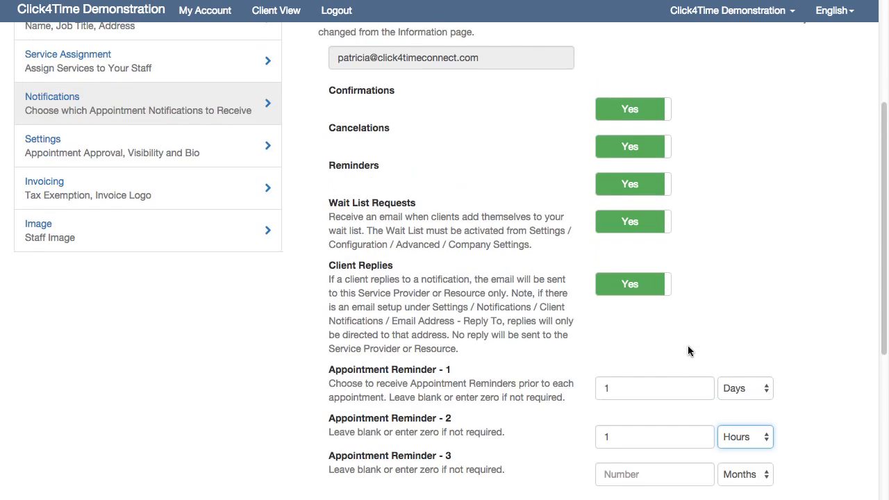
{"action": "scroll", "coordinate": [688, 345], "scroll_direction": "up", "scroll_amount": 10}
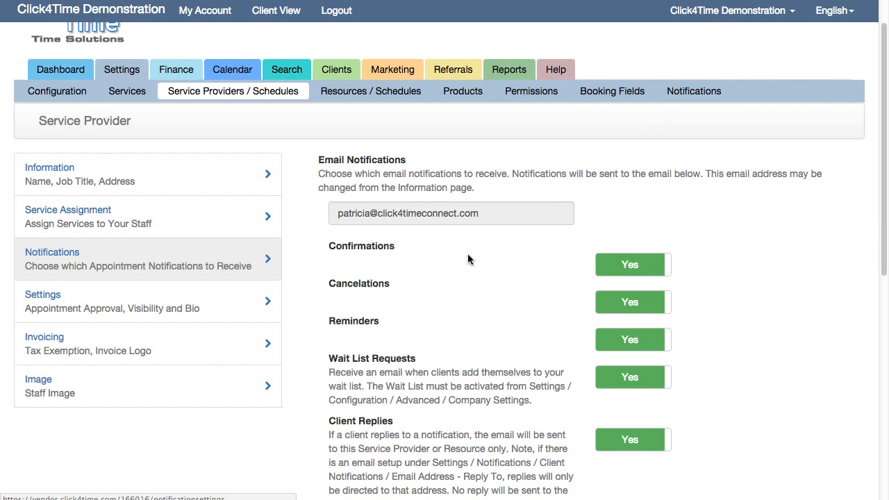
{"action": "scroll", "coordinate": [248, 331], "scroll_direction": "down", "scroll_amount": 5}
{"action": "scroll", "coordinate": [611, 373], "scroll_direction": "down", "scroll_amount": 7}
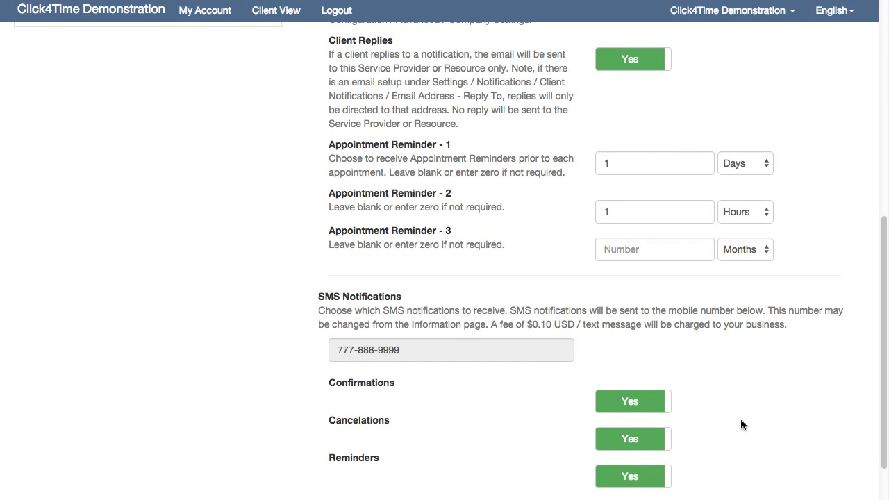
{"action": "scroll", "coordinate": [764, 430], "scroll_direction": "down", "scroll_amount": 2}
{"action": "left_click", "coordinate": [820, 444]}
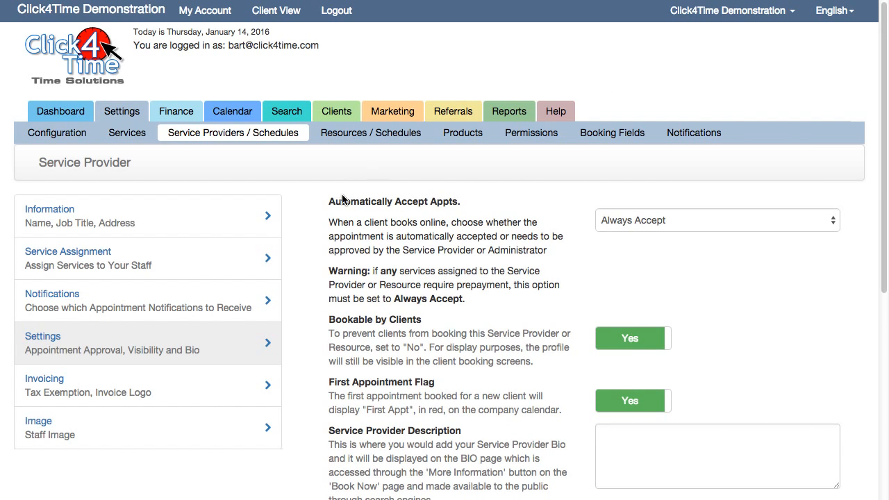
Show the options of the Automatically Accept Appts. dropdown.
{"action": "left_click", "coordinate": [708, 225]}
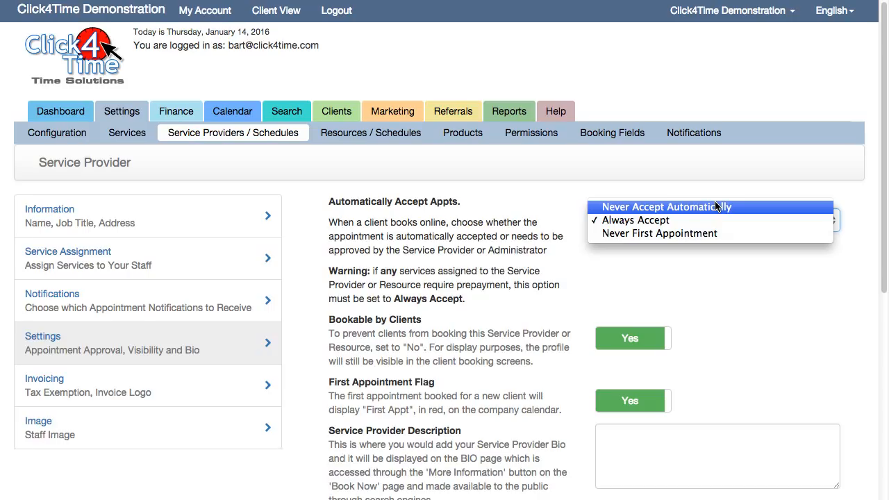
Set Automatically Accept Appts. to Always Accept after briefly picking Never First Appointment.
{"action": "left_click", "coordinate": [689, 234]}
{"action": "left_click", "coordinate": [687, 222]}
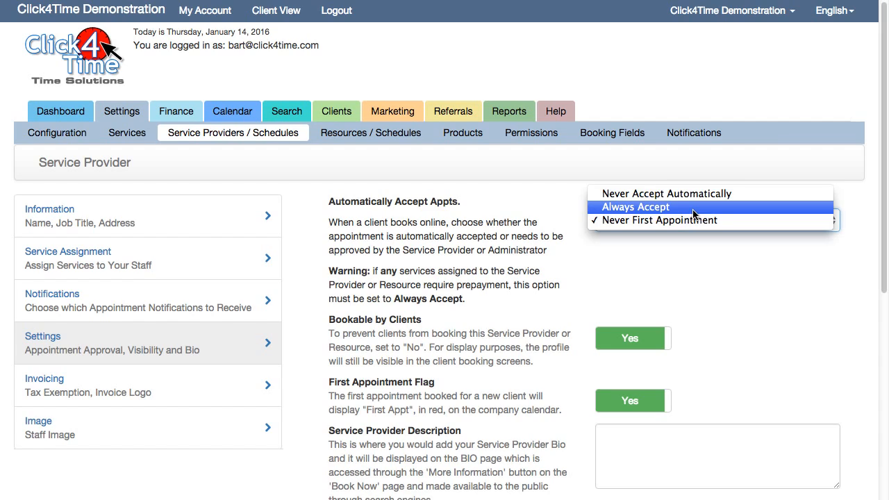
{"action": "left_click", "coordinate": [693, 213]}
{"action": "left_click", "coordinate": [696, 221]}
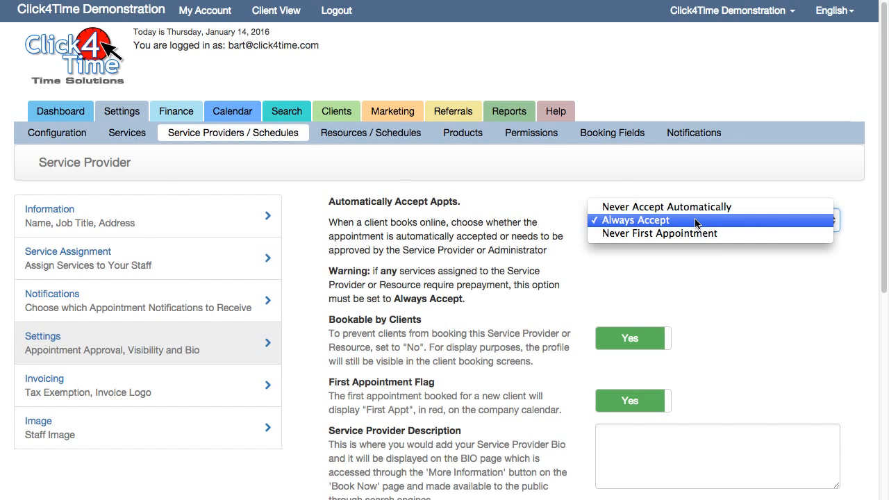
{"action": "left_click", "coordinate": [696, 221]}
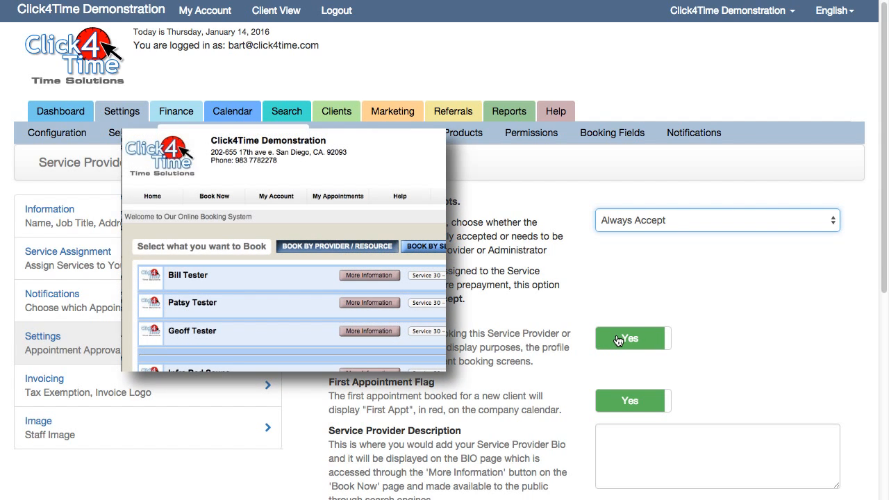
{"action": "left_click", "coordinate": [619, 341]}
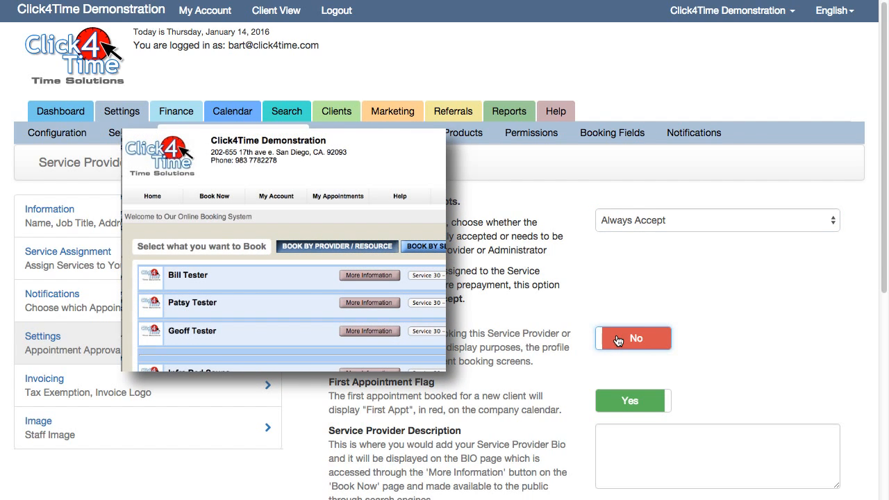
{"action": "left_click", "coordinate": [619, 340]}
{"action": "left_click", "coordinate": [619, 340]}
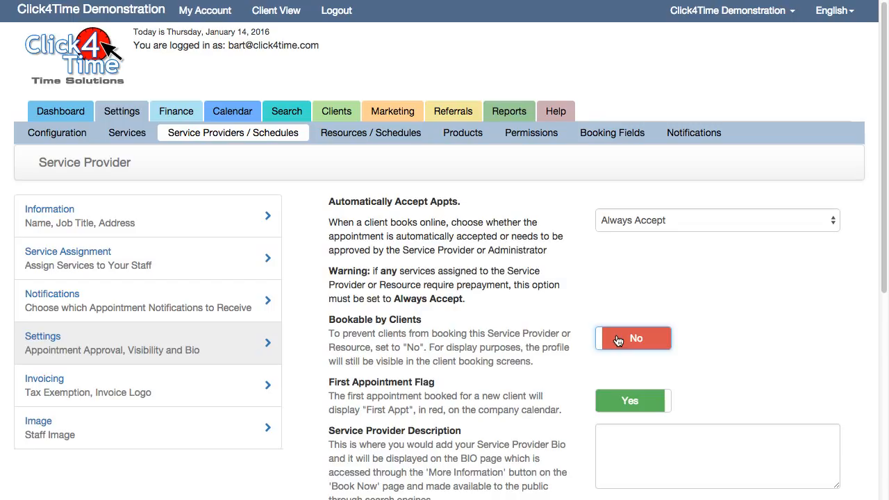
{"action": "left_click", "coordinate": [618, 341]}
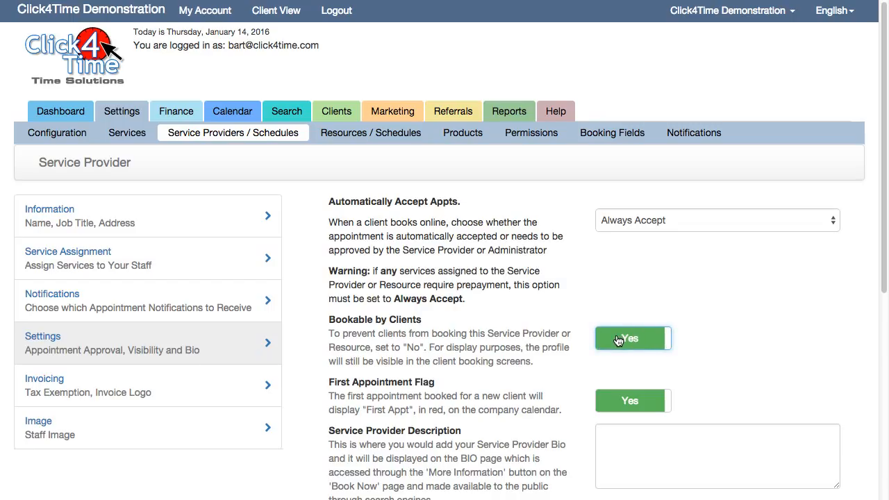
{"action": "scroll", "coordinate": [631, 261], "scroll_direction": "down", "scroll_amount": 5}
{"action": "left_click", "coordinate": [631, 261]}
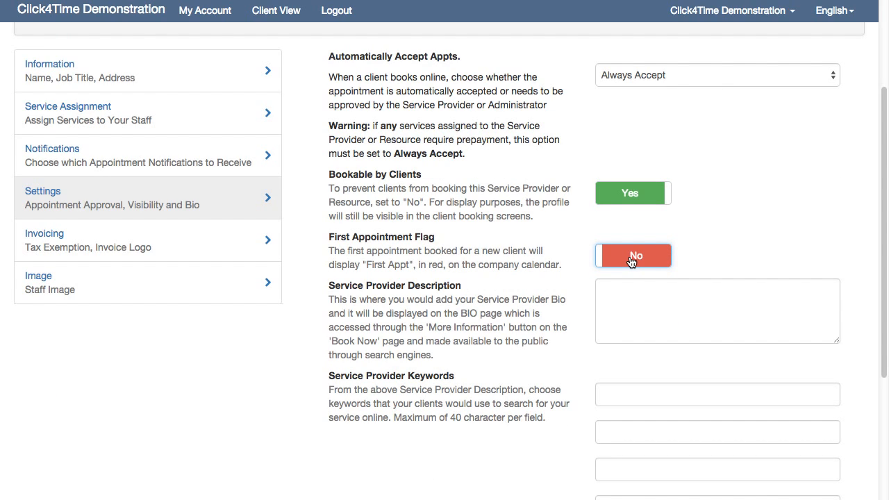
{"action": "left_click", "coordinate": [631, 261]}
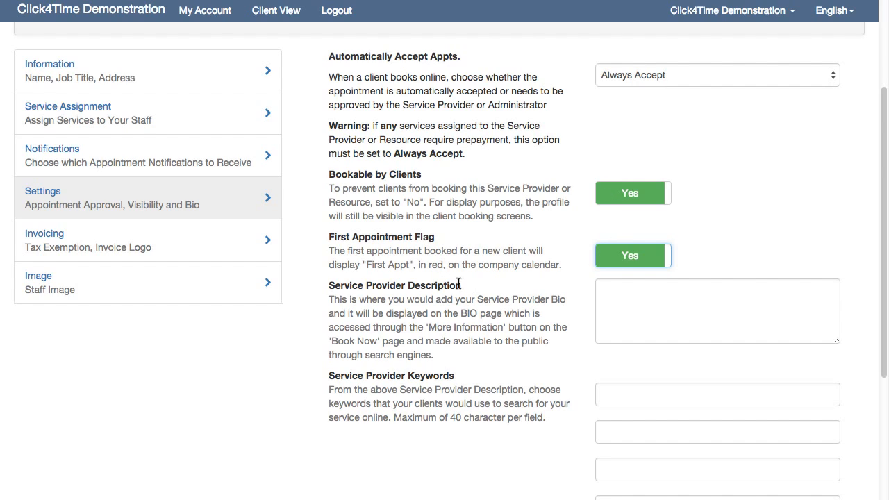
{"action": "left_click", "coordinate": [634, 311]}
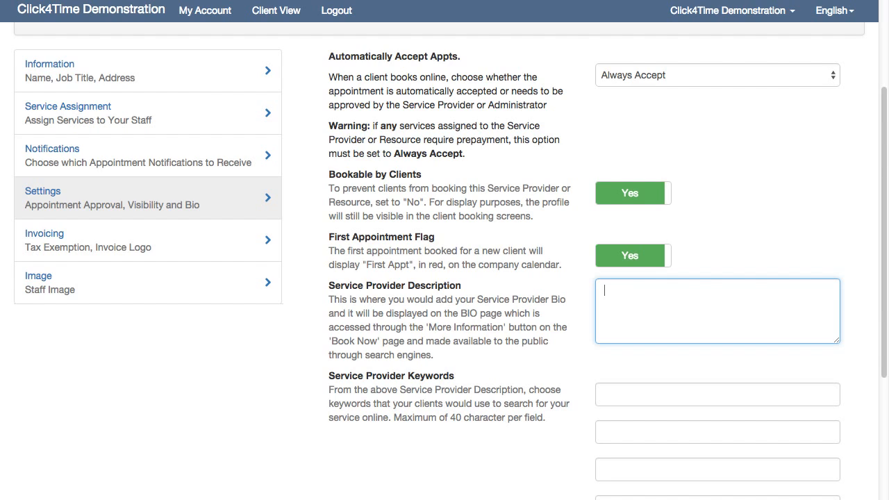
Copy the Lorem ipsum bio from TextEdit and paste it into the Service Provider Description.
{"action": "key", "text": "super+Tab"}
{"action": "key", "text": "super+a"}
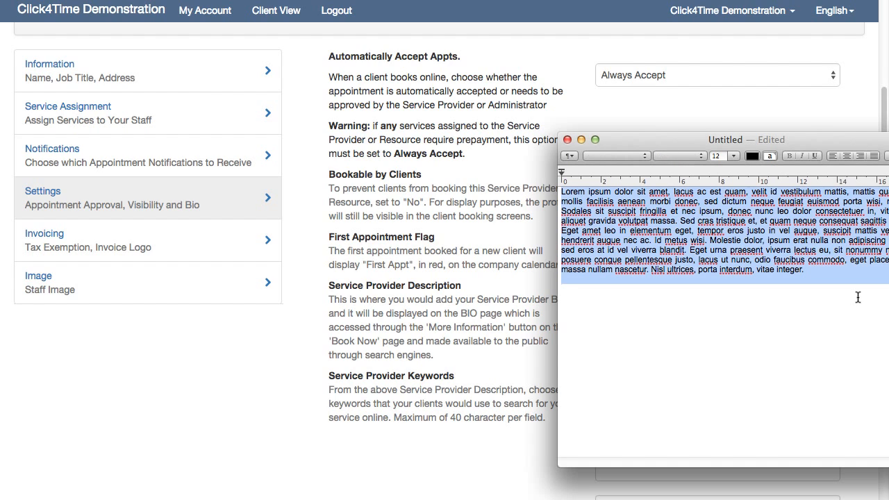
{"action": "key", "text": "super+c"}
{"action": "key", "text": "super+Tab"}
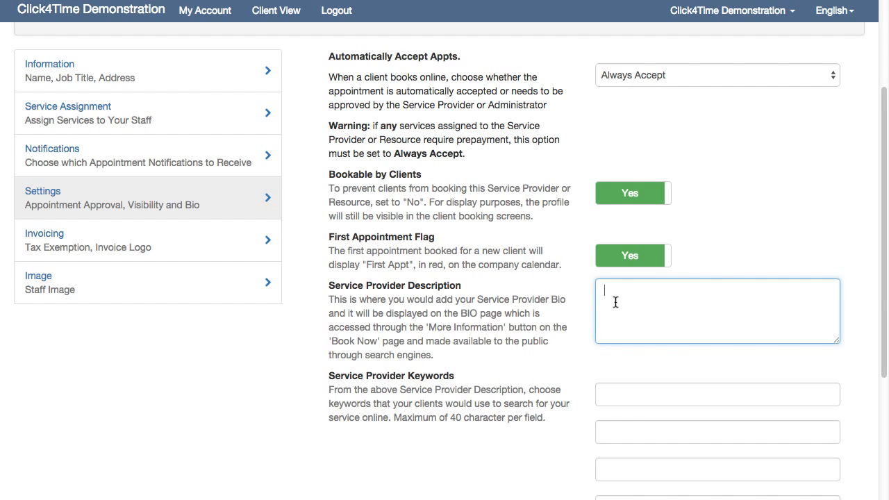
{"action": "key", "text": "super+v"}
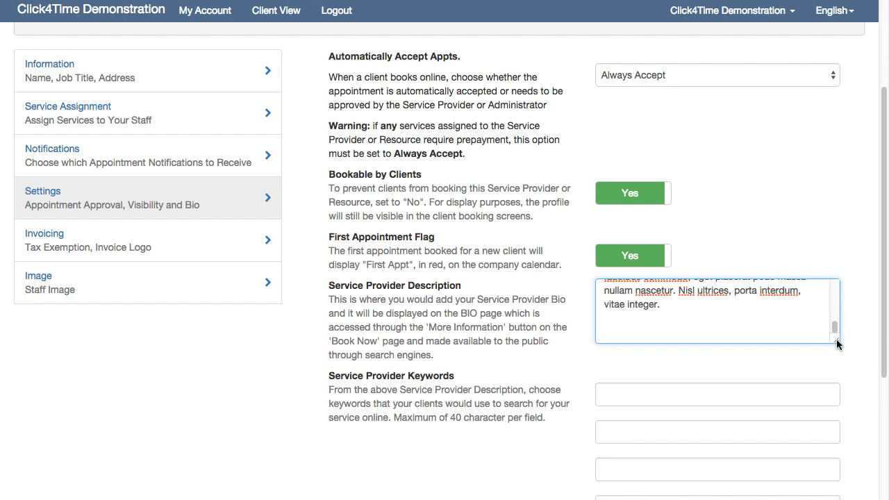
Enlarge the description box so more of the bio is visible.
{"action": "left_click_drag", "start_coordinate": [837, 341], "coordinate": [864, 340]}
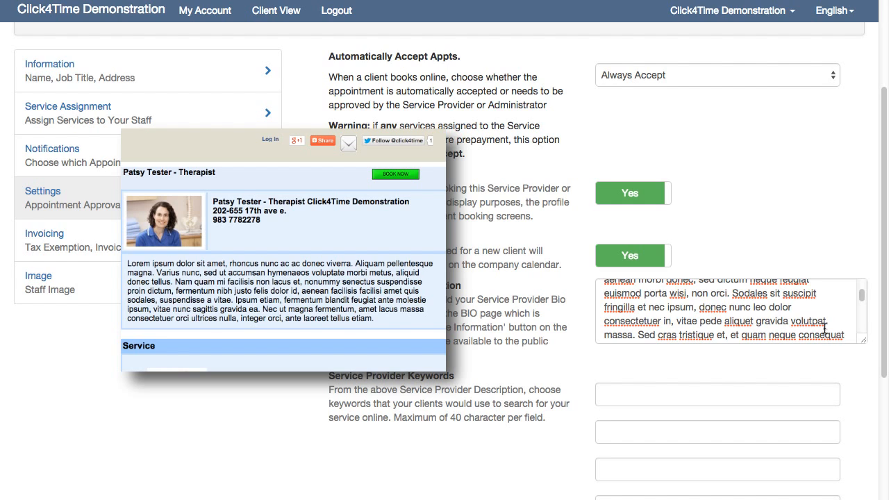
{"action": "left_click_drag", "start_coordinate": [862, 303], "coordinate": [859, 271]}
{"action": "left_click", "coordinate": [823, 250]}
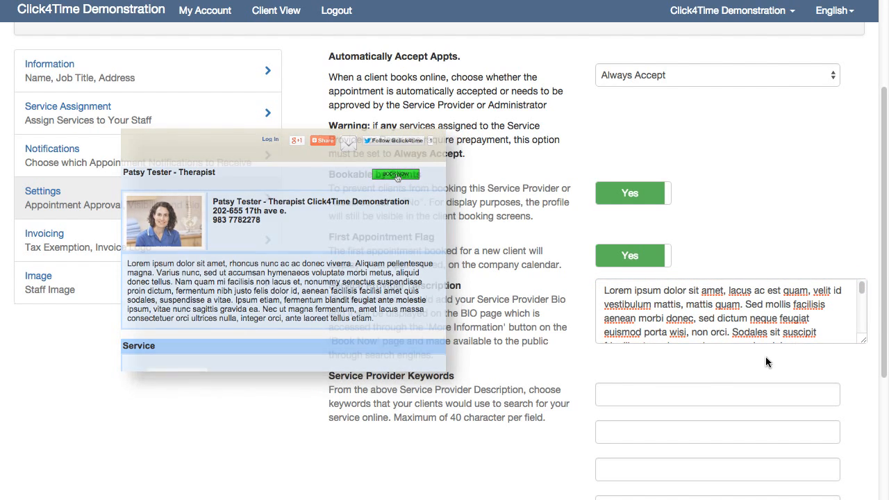
{"action": "scroll", "coordinate": [732, 351], "scroll_direction": "down", "scroll_amount": 1}
{"action": "scroll", "coordinate": [732, 349], "scroll_direction": "down", "scroll_amount": 3}
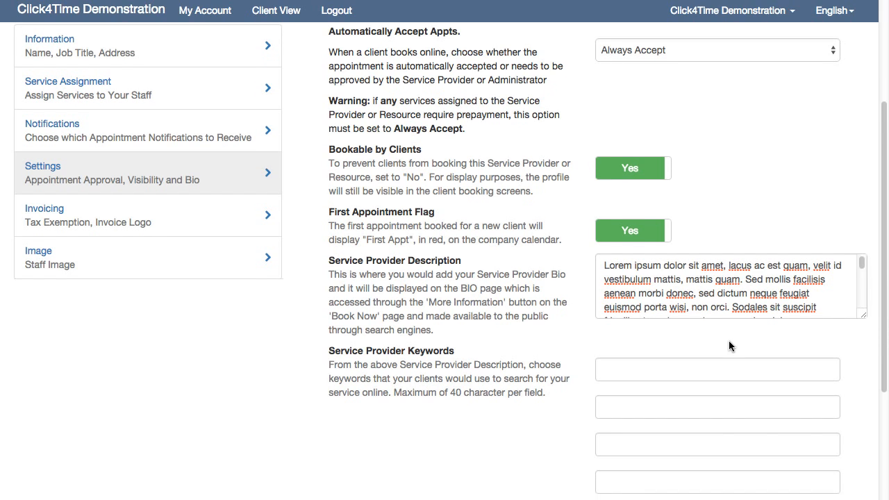
{"action": "scroll", "coordinate": [726, 337], "scroll_direction": "down", "scroll_amount": 5}
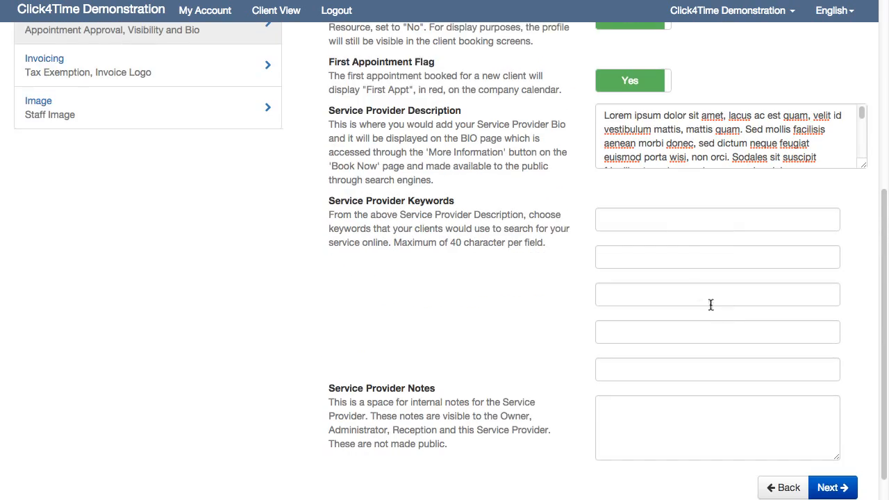
Enter the keywords California, Reiki and massage, with '...' in the last two keyword fields.
{"action": "left_click", "coordinate": [661, 221]}
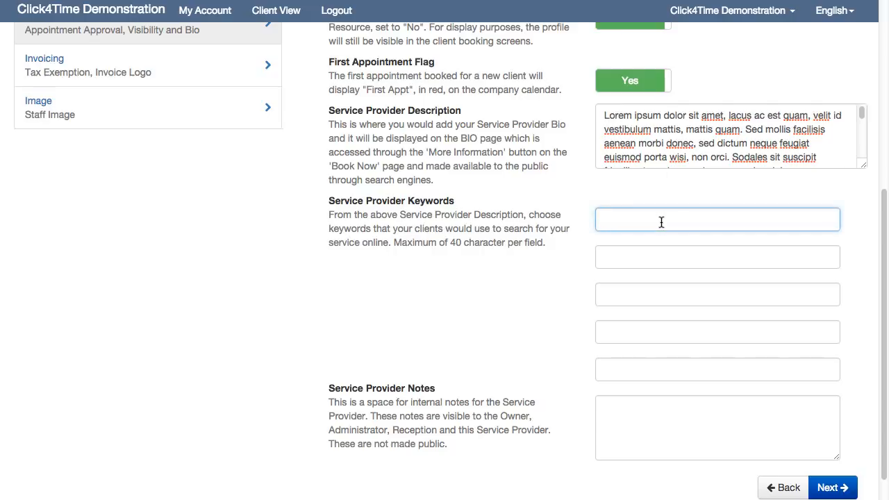
{"action": "type", "text": "California"}
{"action": "key", "text": "Tab"}
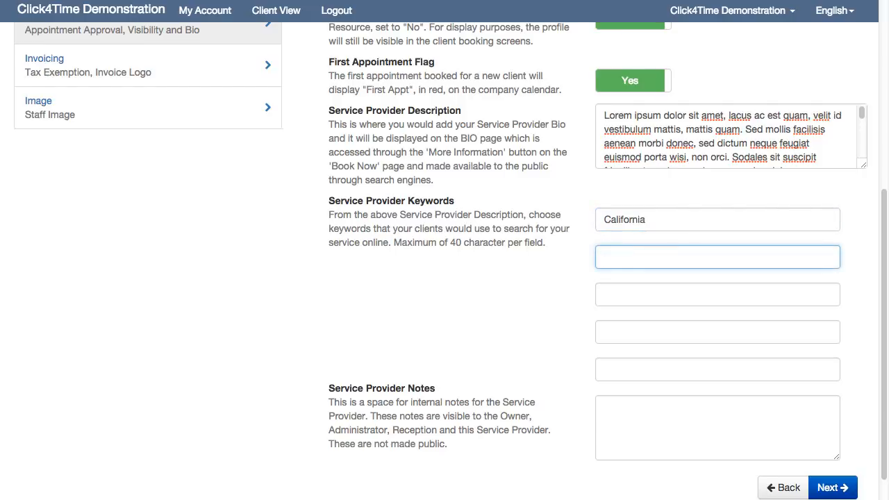
{"action": "type", "text": "Reiki"}
{"action": "key", "text": "Tab"}
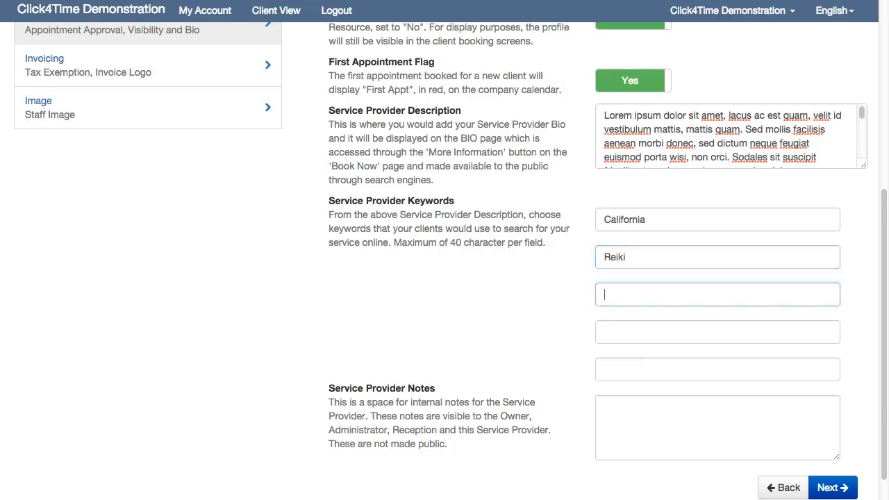
{"action": "type", "text": "massage"}
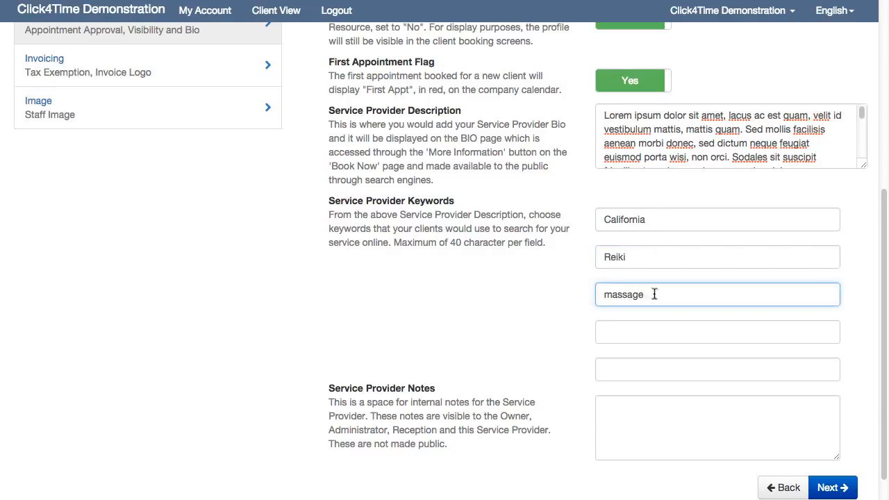
{"action": "left_click", "coordinate": [646, 332]}
{"action": "type", "text": "..."}
{"action": "left_click", "coordinate": [639, 361]}
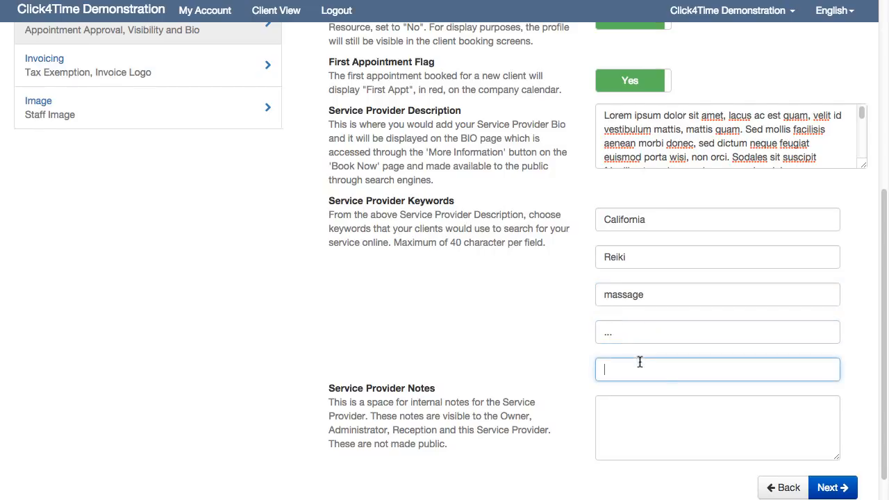
{"action": "type", "text": "..."}
{"action": "scroll", "coordinate": [670, 394], "scroll_direction": "down", "scroll_amount": 1}
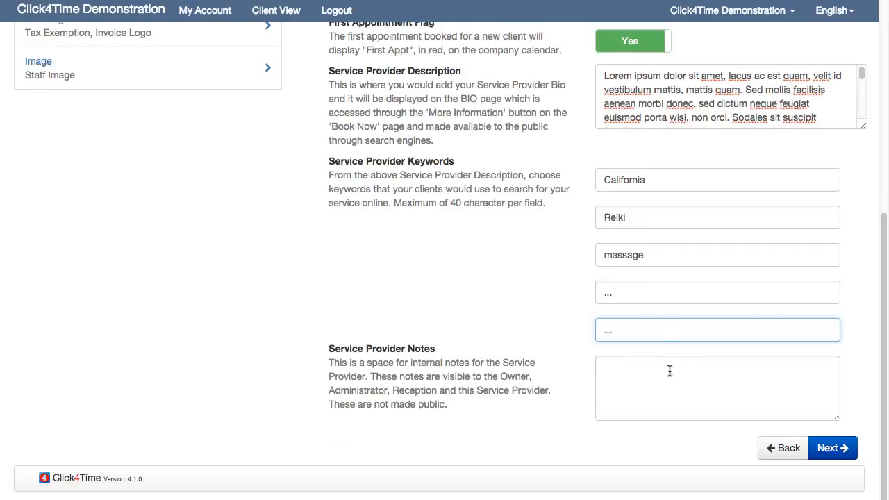
{"action": "left_click", "coordinate": [670, 372]}
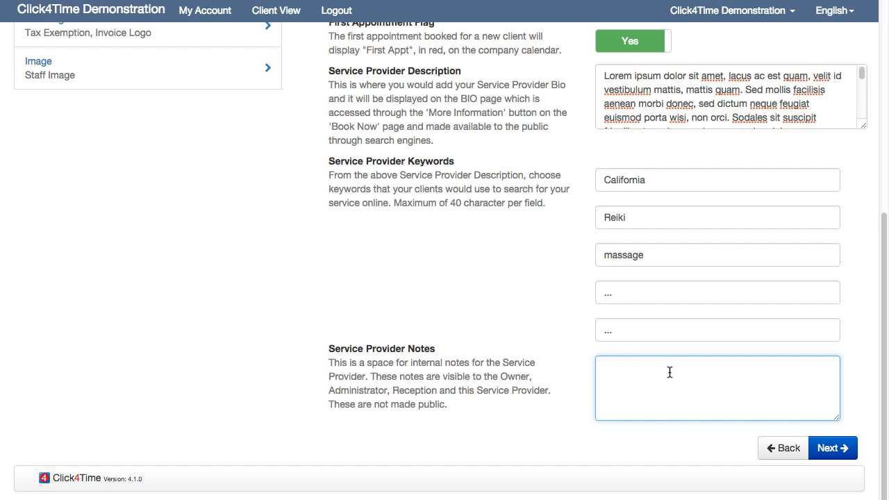
Continue to the invoicing details and set Tax Exempt to Yes.
{"action": "left_click", "coordinate": [828, 450]}
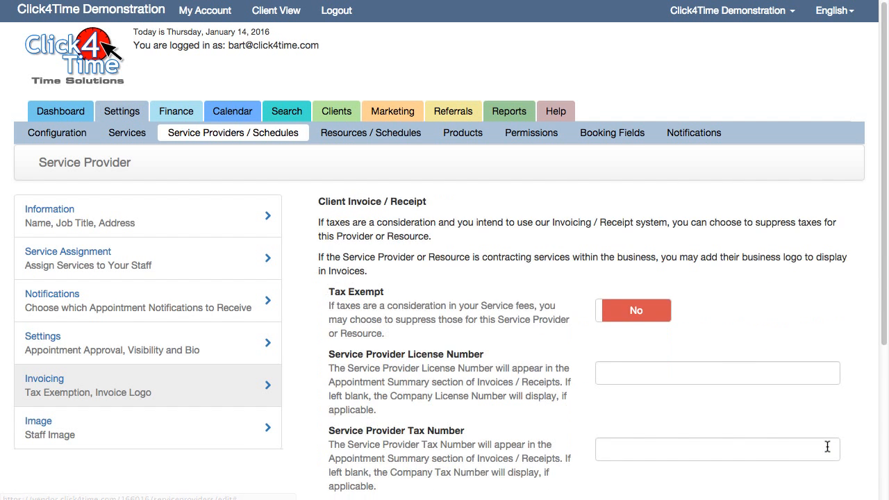
{"action": "left_click", "coordinate": [648, 318]}
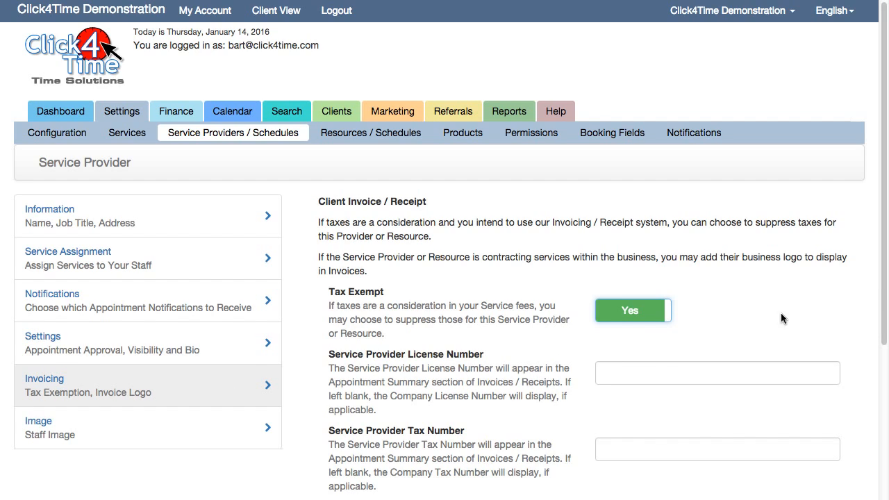
{"action": "left_click_drag", "start_coordinate": [883, 293], "coordinate": [886, 339]}
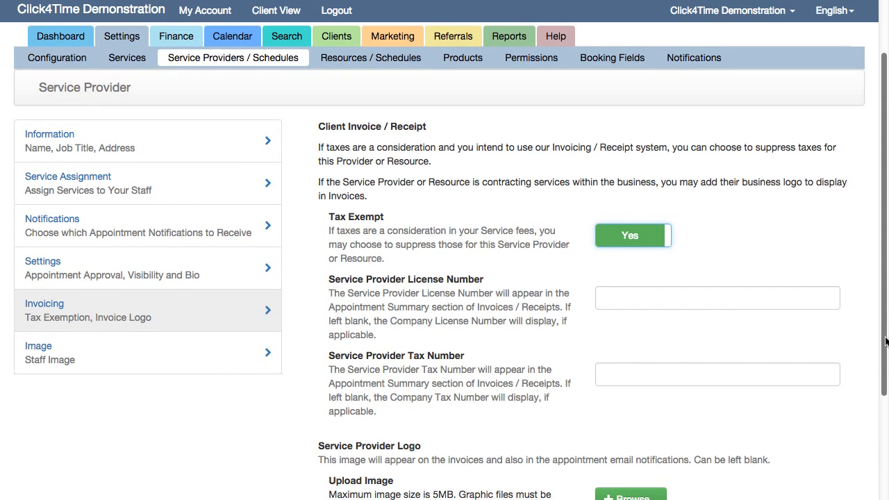
Enter licence number 12345678 and tax number 87654321.
{"action": "left_click", "coordinate": [647, 293]}
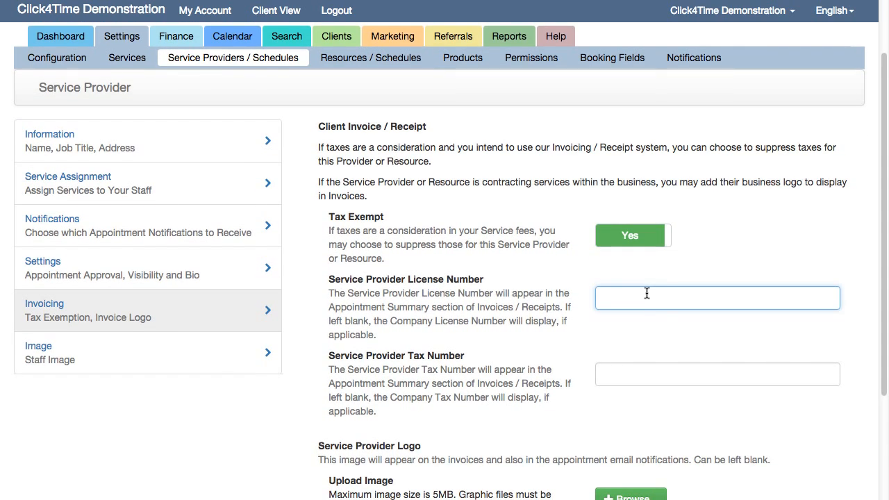
{"action": "type", "text": "12345678"}
{"action": "left_click", "coordinate": [659, 376]}
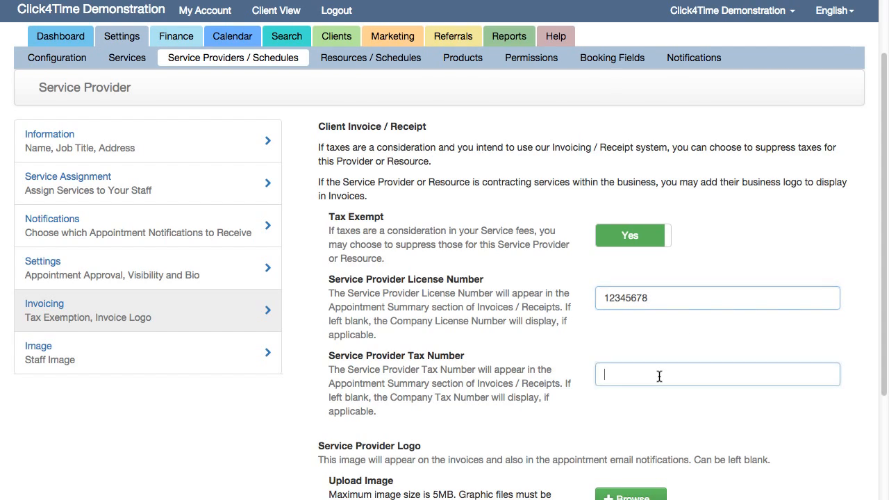
{"action": "type", "text": "87654321"}
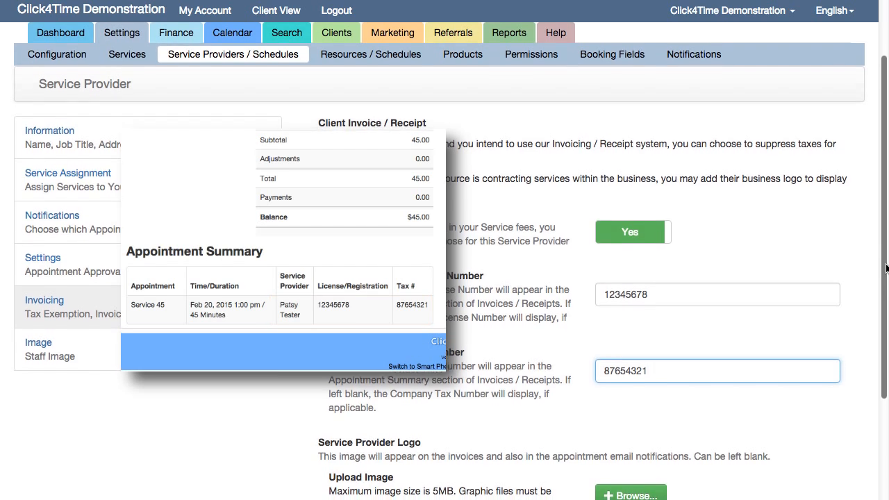
{"action": "scroll", "coordinate": [886, 262], "scroll_direction": "down", "scroll_amount": 2}
{"action": "left_click_drag", "start_coordinate": [885, 272], "coordinate": [884, 283]}
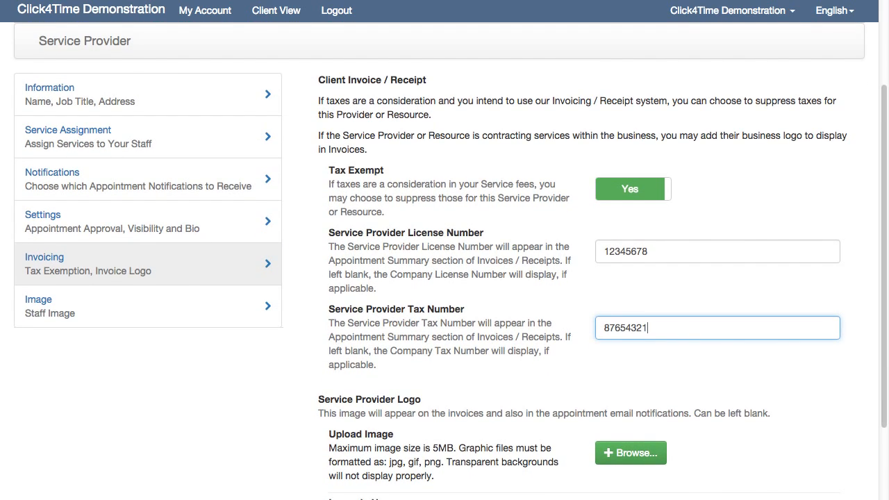
{"action": "scroll", "coordinate": [617, 364], "scroll_direction": "down", "scroll_amount": 3}
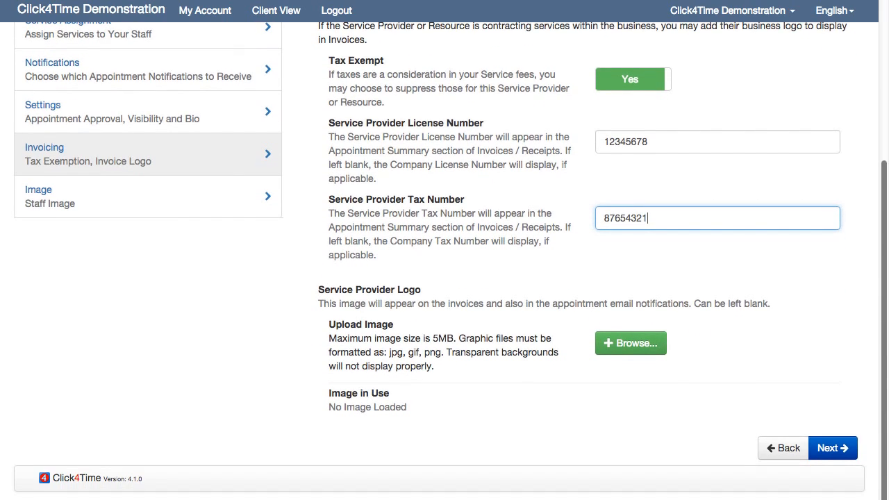
Upload the osteopath portrait JPEG as the staff image.
{"action": "left_click", "coordinate": [614, 344]}
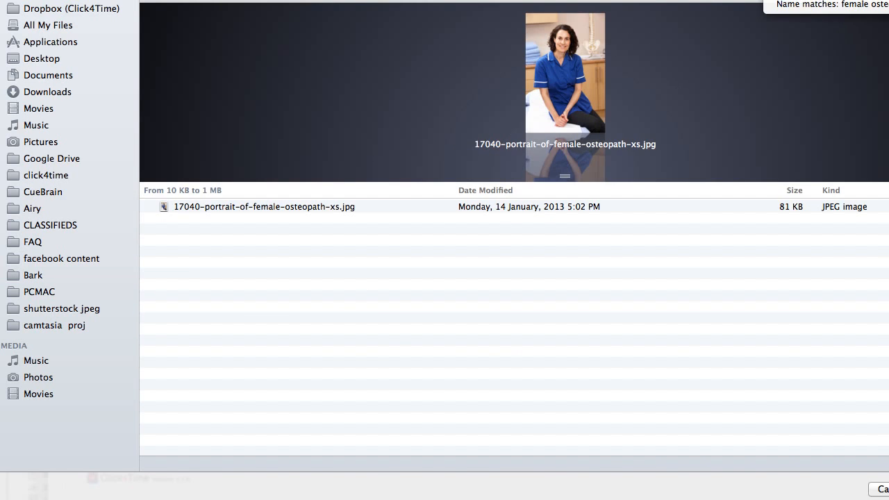
{"action": "left_click", "coordinate": [504, 209]}
{"action": "key", "text": "Return"}
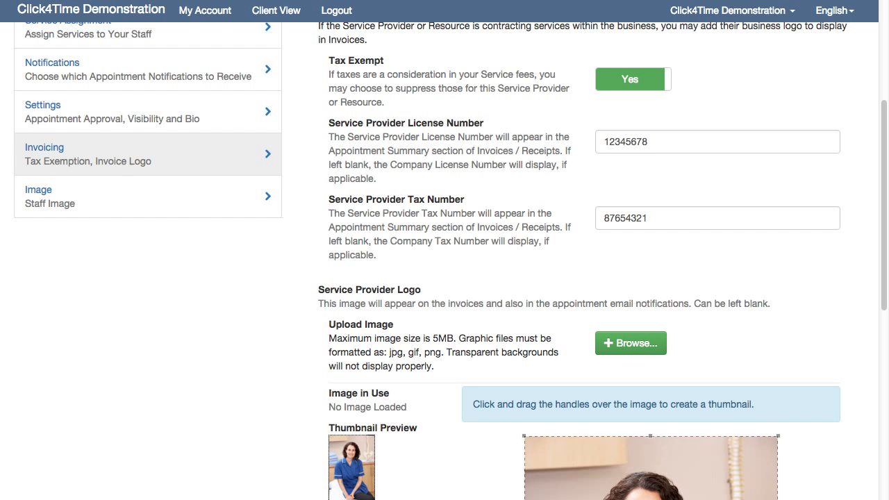
{"action": "scroll", "coordinate": [886, 198], "scroll_direction": "down", "scroll_amount": 1}
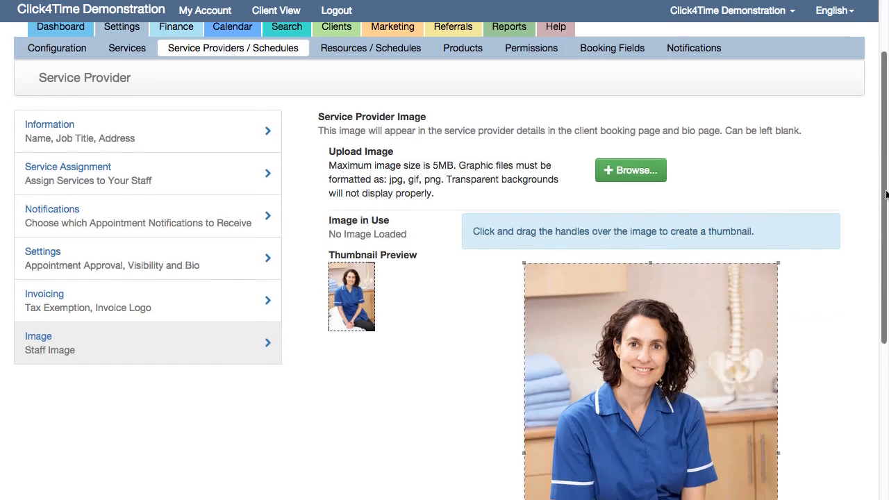
{"action": "scroll", "coordinate": [886, 194], "scroll_direction": "down", "scroll_amount": 3}
Crop a head-and-shoulders thumbnail of the therapist's face, then save the thumbnail and image.
{"action": "left_click_drag", "start_coordinate": [887, 233], "coordinate": [886, 315]}
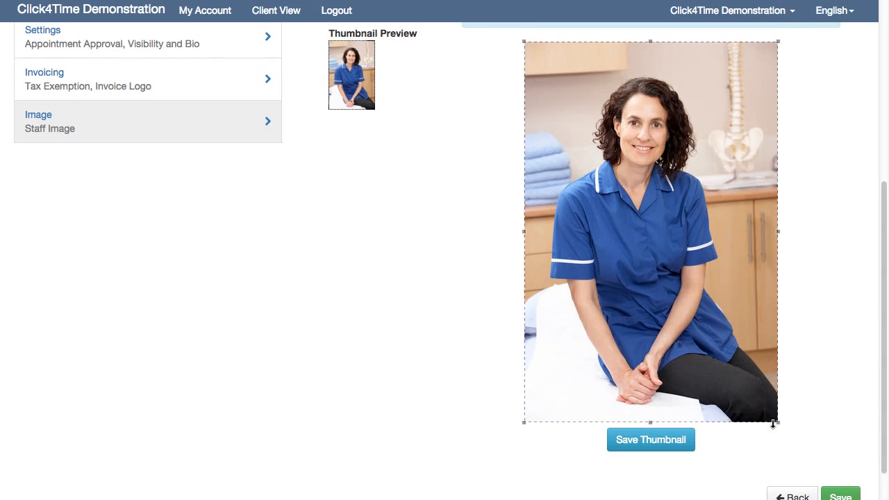
{"action": "left_click_drag", "start_coordinate": [778, 422], "coordinate": [757, 194]}
{"action": "left_click_drag", "start_coordinate": [524, 41], "coordinate": [586, 66]}
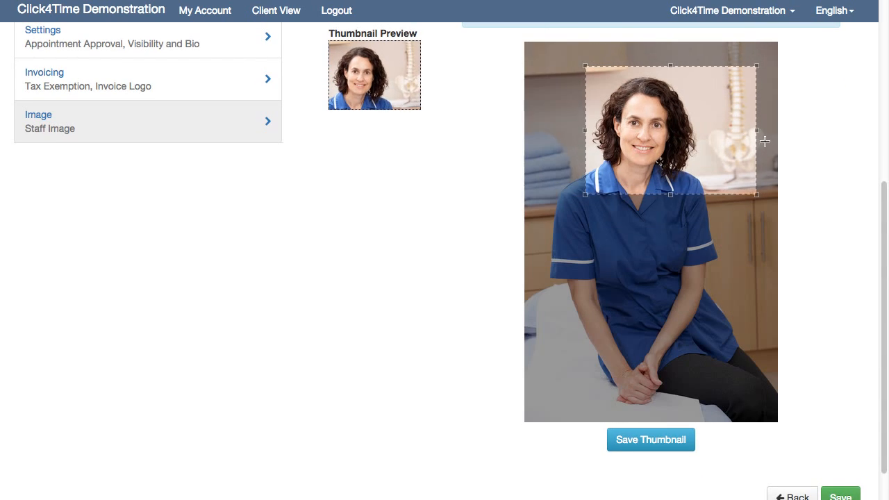
{"action": "left_click_drag", "start_coordinate": [756, 132], "coordinate": [715, 132]}
{"action": "left_click_drag", "start_coordinate": [586, 195], "coordinate": [565, 203]}
{"action": "left_click", "coordinate": [664, 441]}
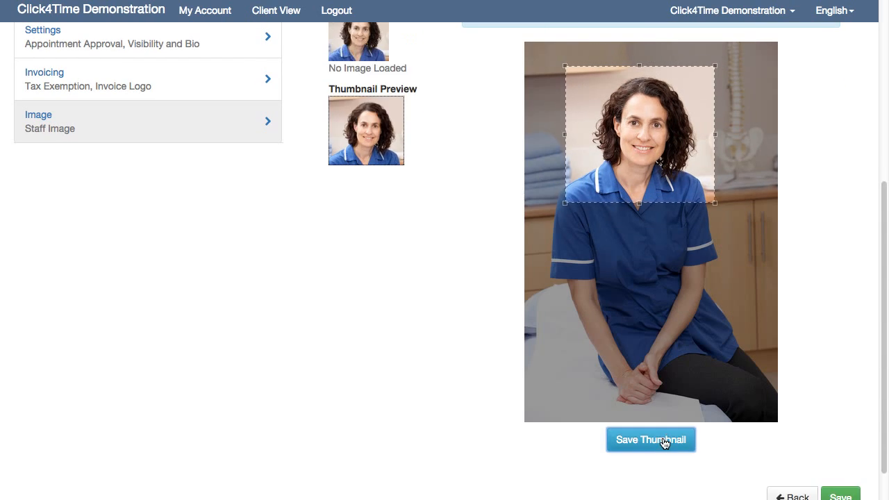
{"action": "left_click", "coordinate": [840, 496]}
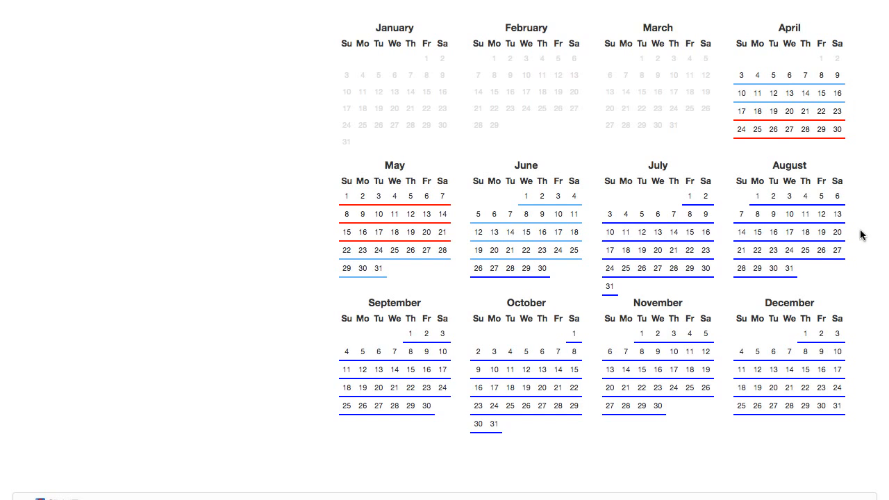
Open the Apr 3, 2016 schedule for editing.
{"action": "scroll", "coordinate": [838, 97], "scroll_direction": "up", "scroll_amount": 5}
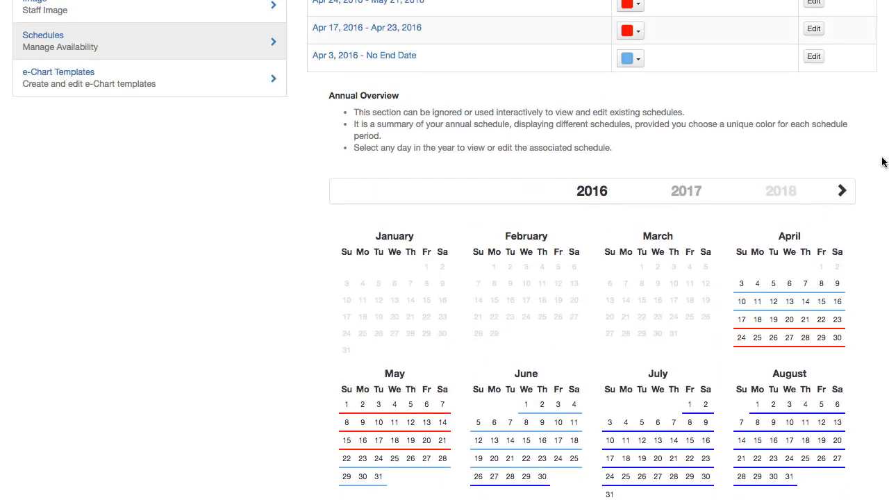
{"action": "left_click", "coordinate": [814, 125]}
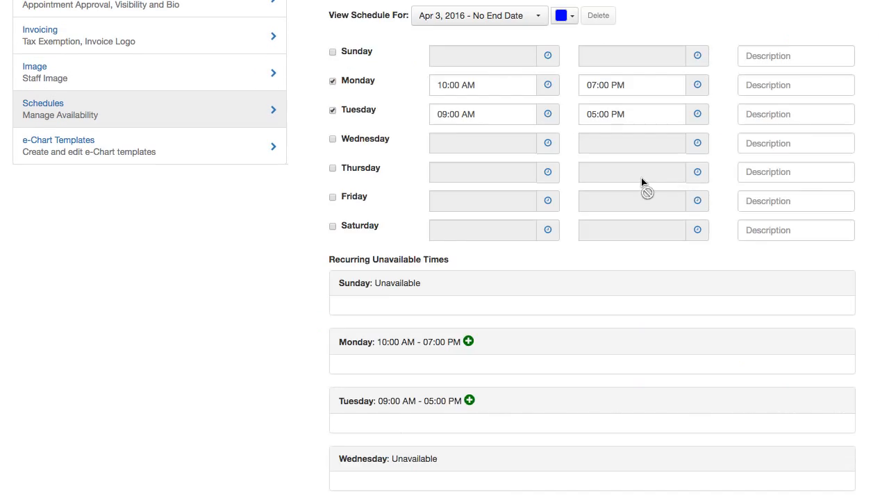
{"action": "scroll", "coordinate": [531, 162], "scroll_direction": "up", "scroll_amount": 3}
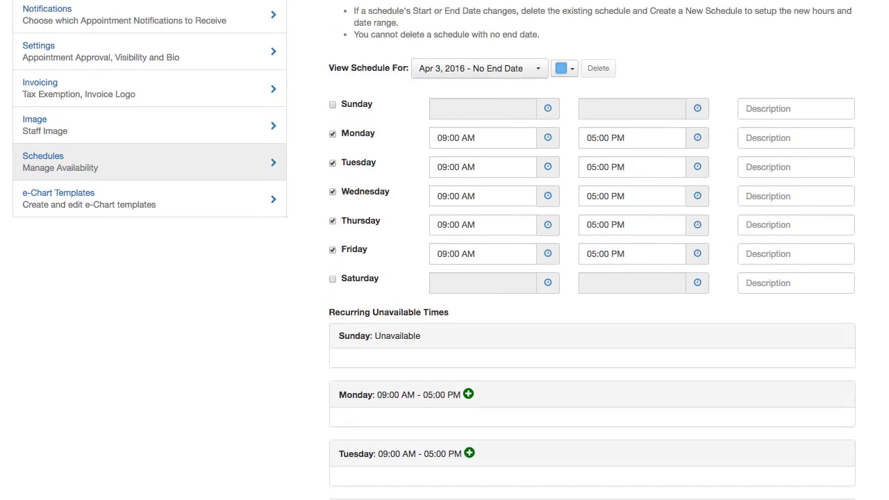
View the Apr 24–May 21 and Apr 17–23 schedules, return to Apr 3, then start a new schedule.
{"action": "left_click", "coordinate": [531, 162]}
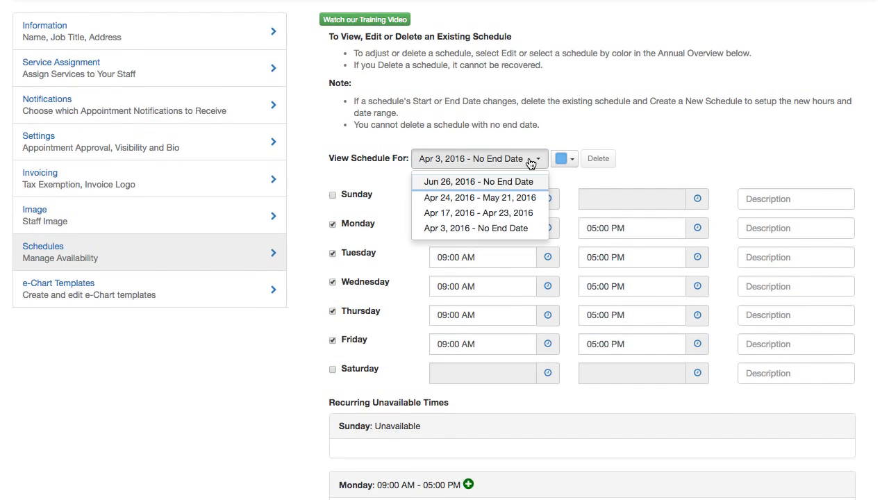
{"action": "left_click", "coordinate": [516, 198]}
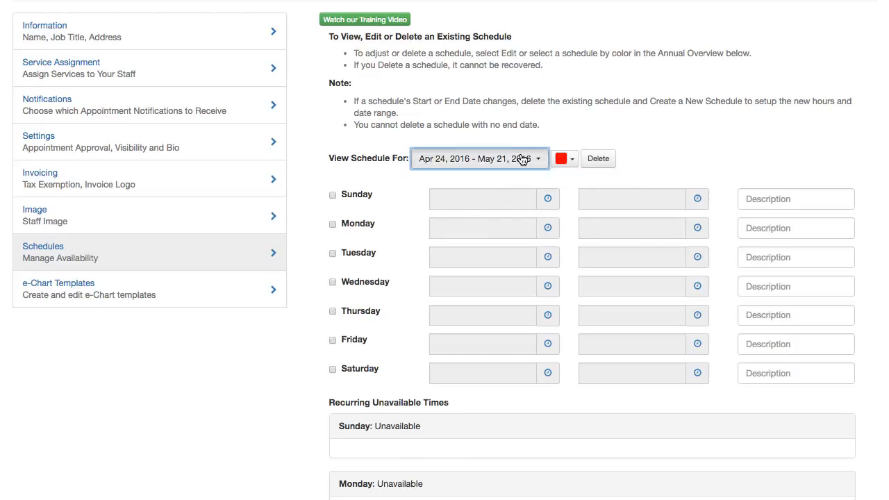
{"action": "left_click", "coordinate": [523, 160]}
{"action": "left_click", "coordinate": [514, 214]}
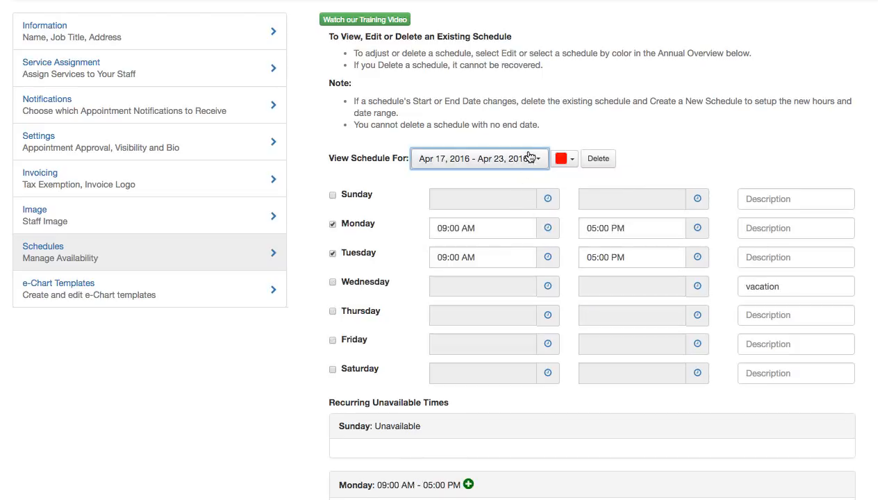
{"action": "left_click", "coordinate": [530, 159]}
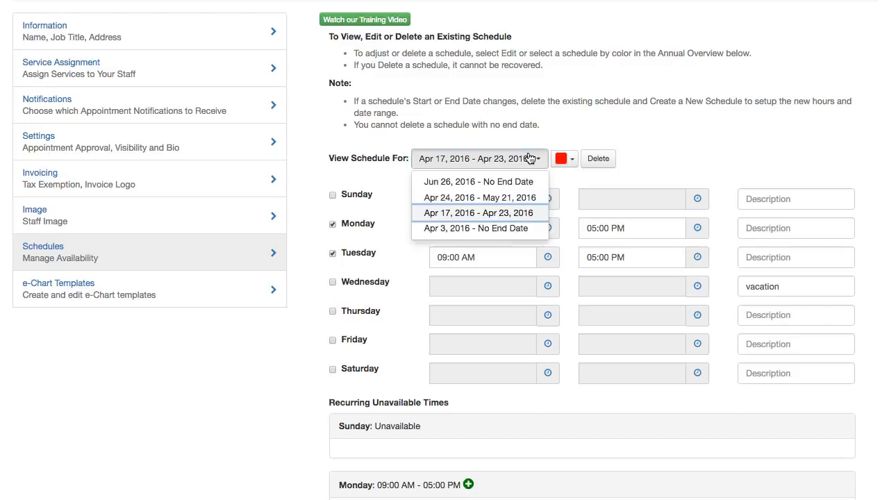
{"action": "left_click", "coordinate": [512, 229]}
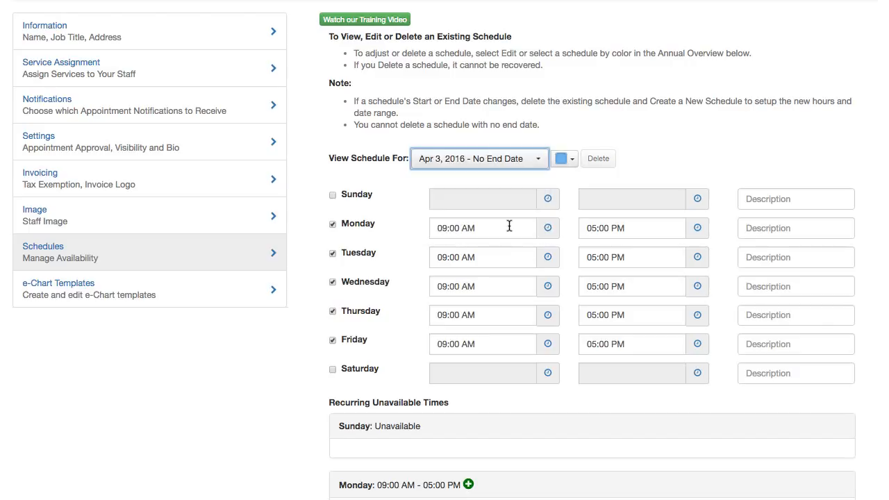
{"action": "left_click", "coordinate": [564, 137]}
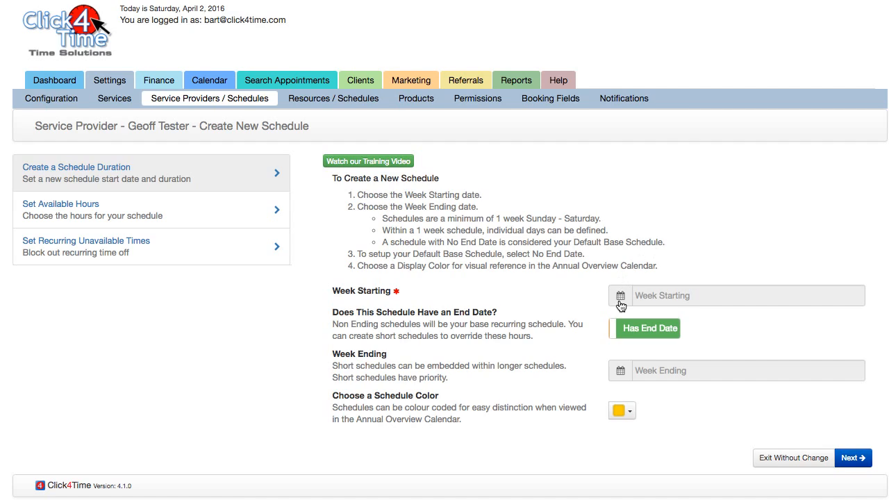
Set Week Starting to June 26, 2016 with No End Date and a red schedule colour.
{"action": "left_click", "coordinate": [620, 296]}
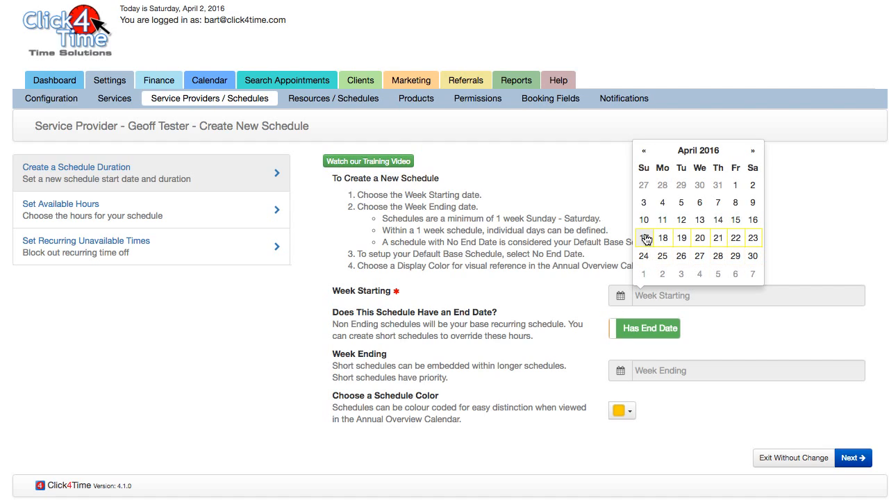
{"action": "left_click", "coordinate": [752, 151]}
{"action": "left_click", "coordinate": [751, 151]}
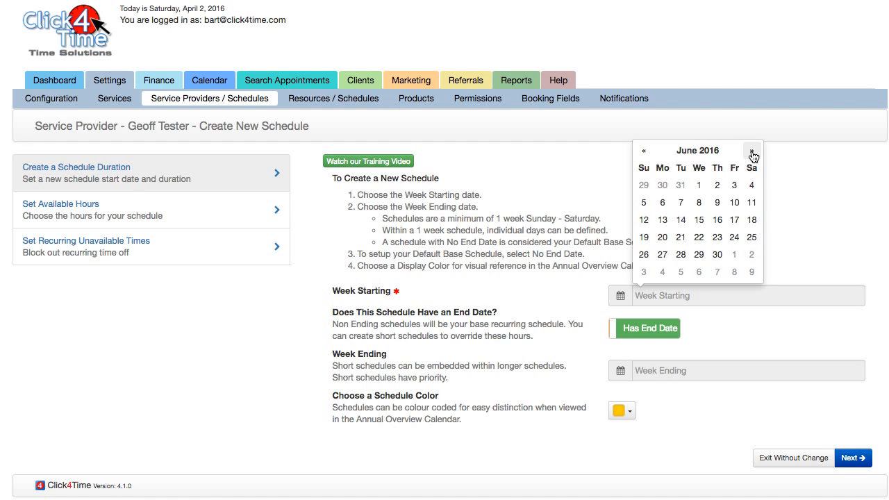
{"action": "left_click", "coordinate": [644, 257]}
{"action": "left_click", "coordinate": [638, 330]}
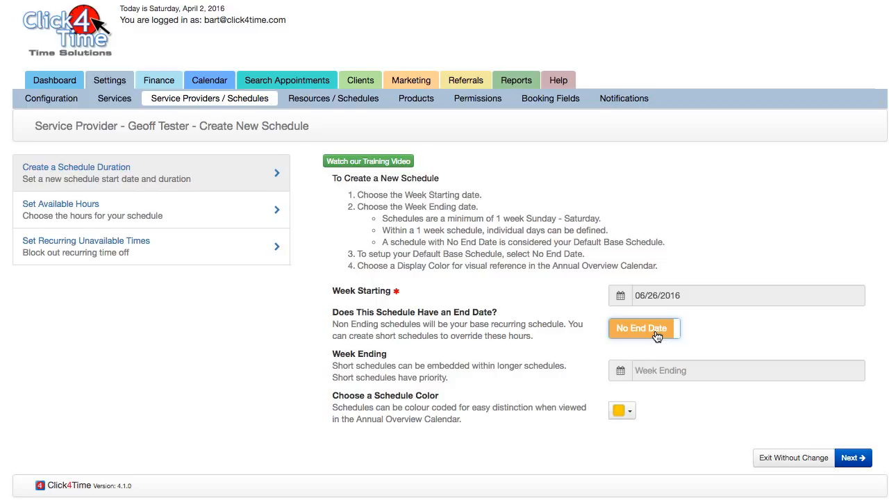
{"action": "left_click", "coordinate": [629, 413]}
{"action": "left_click", "coordinate": [640, 421]}
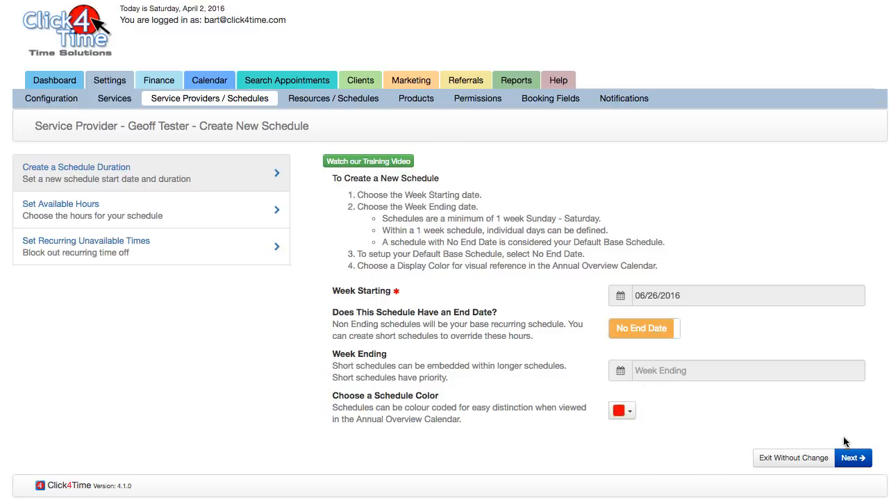
{"action": "left_click", "coordinate": [850, 458]}
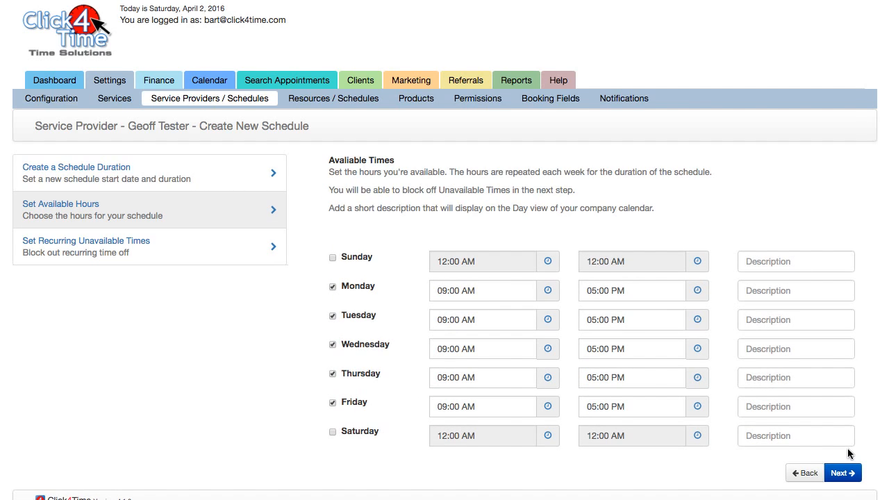
Mark Wednesday, Thursday and Friday as unavailable.
{"action": "left_click", "coordinate": [332, 344]}
{"action": "left_click", "coordinate": [332, 374]}
{"action": "left_click", "coordinate": [334, 402]}
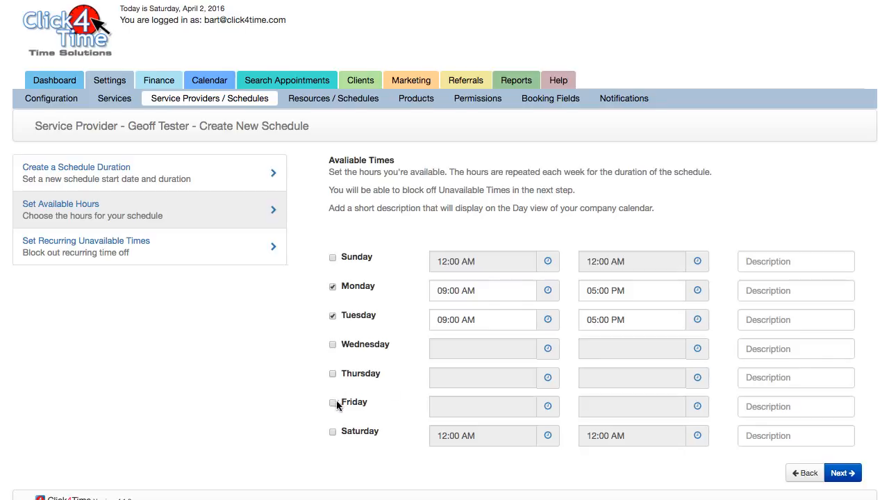
Set Monday's available hours to 10:00 AM–07:00 PM.
{"action": "left_click", "coordinate": [548, 291]}
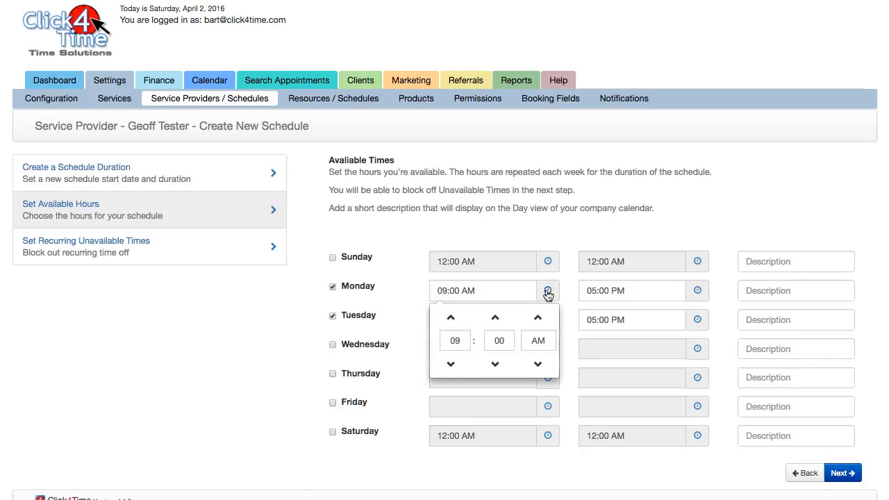
{"action": "left_click", "coordinate": [452, 320]}
{"action": "left_click", "coordinate": [529, 319]}
{"action": "left_click", "coordinate": [533, 320]}
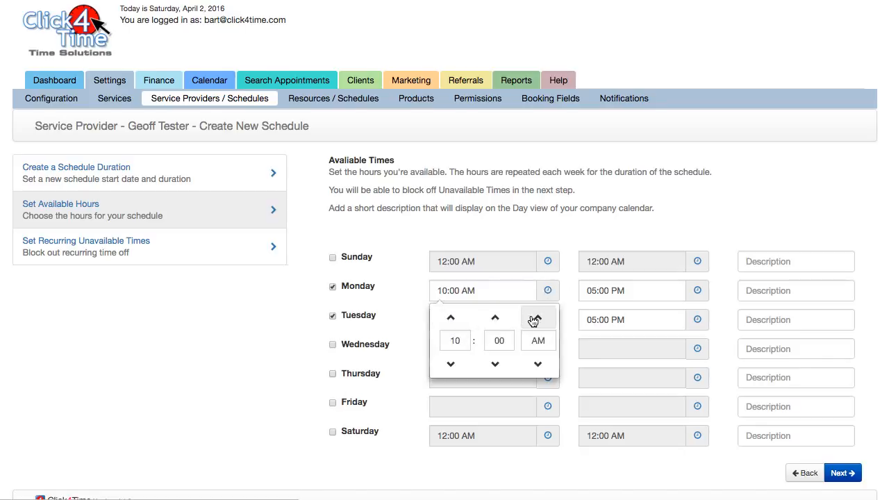
{"action": "left_click", "coordinate": [567, 308]}
{"action": "left_click", "coordinate": [635, 290]}
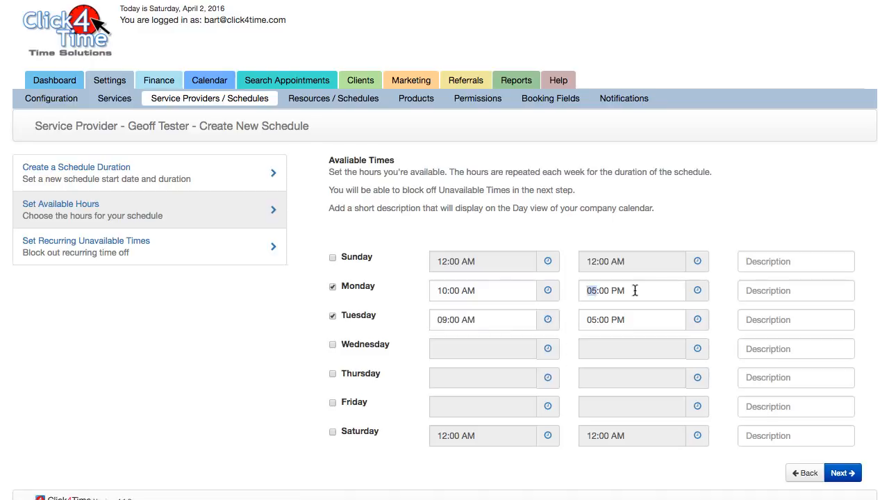
{"action": "left_click", "coordinate": [688, 291]}
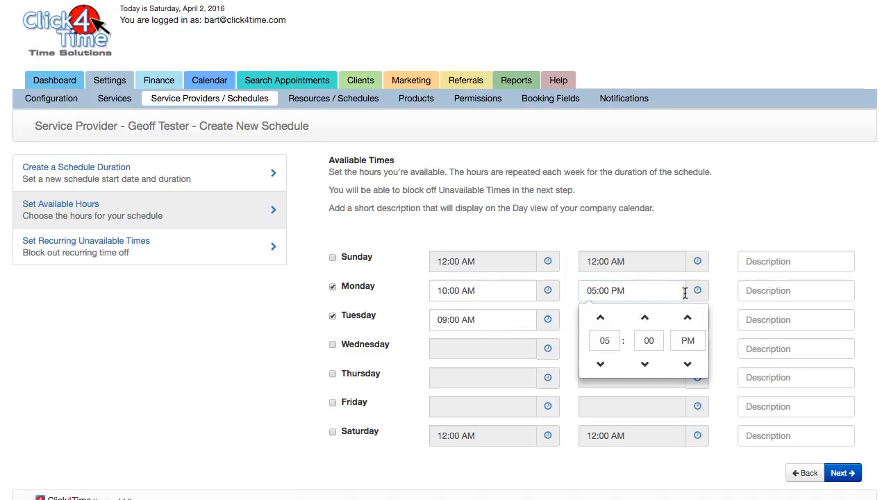
{"action": "left_click", "coordinate": [601, 318]}
{"action": "left_click", "coordinate": [600, 317]}
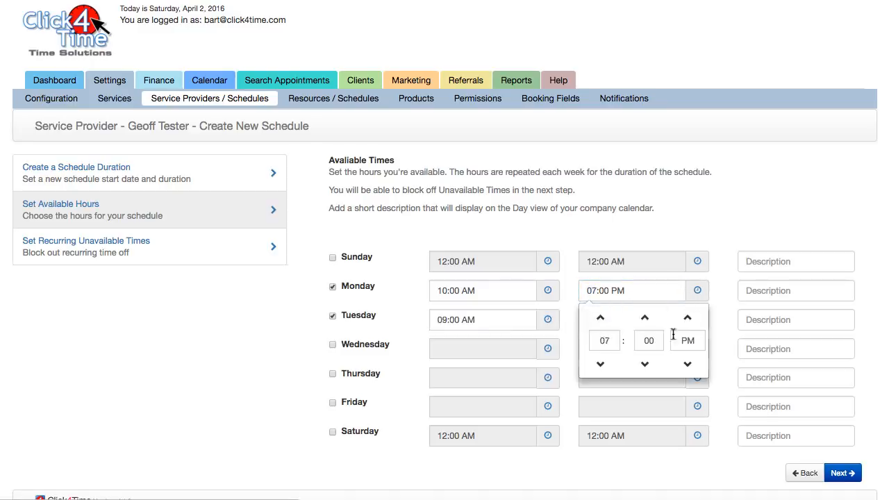
{"action": "left_click", "coordinate": [720, 317]}
Add a recurring Monday break from 12:00 PM to 01:00 PM.
{"action": "left_click", "coordinate": [840, 473]}
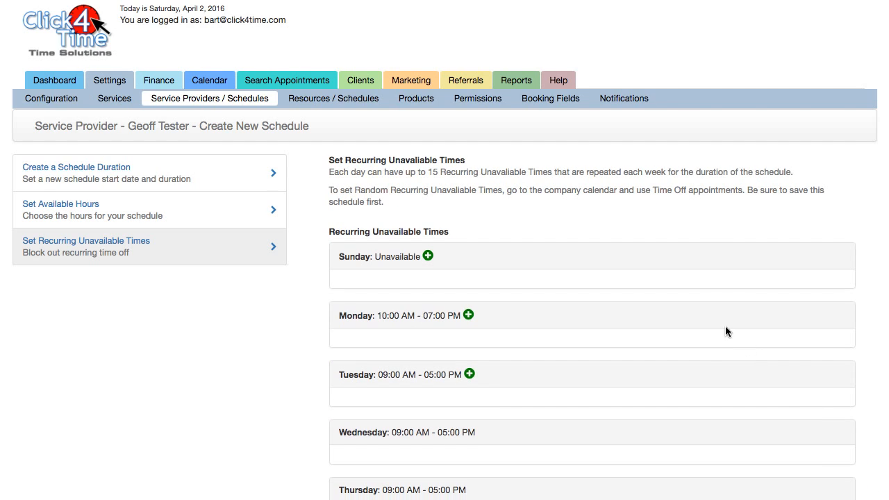
{"action": "left_click", "coordinate": [469, 316]}
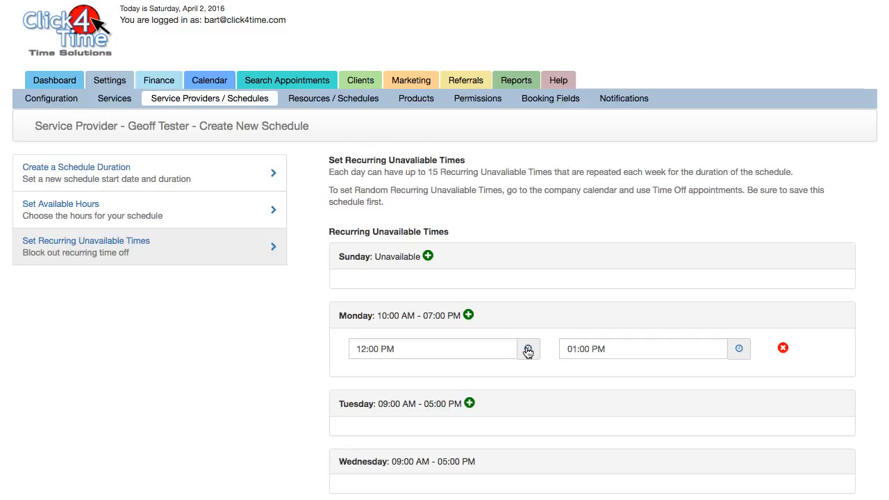
{"action": "triple_click", "coordinate": [485, 325]}
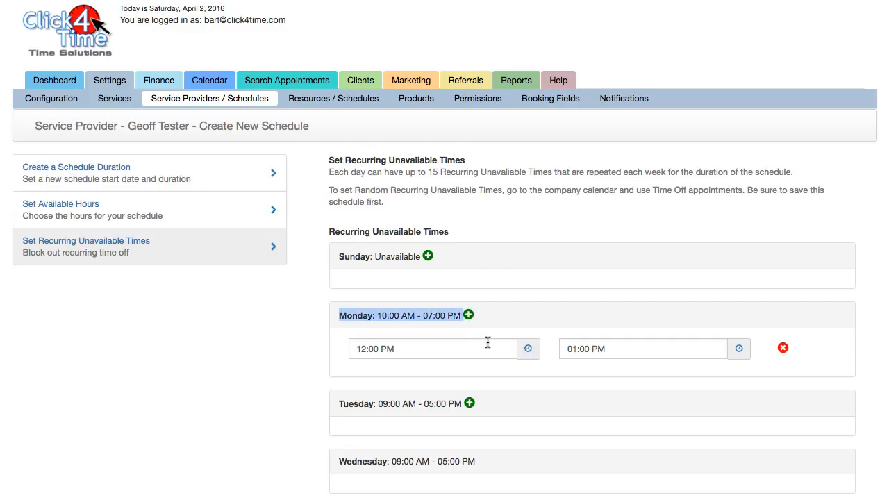
Add a second Monday break of 02:00–03:00 PM, then delete it.
{"action": "left_click", "coordinate": [469, 316]}
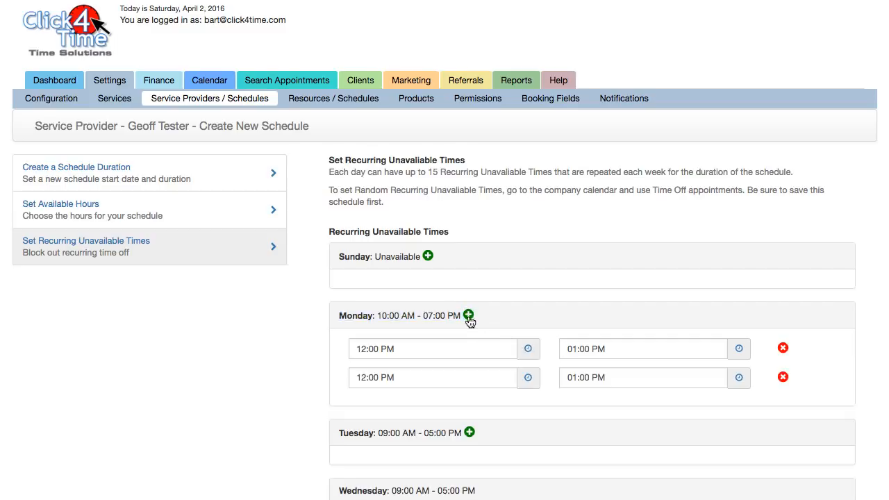
{"action": "left_click", "coordinate": [527, 379]}
{"action": "left_click", "coordinate": [383, 403]}
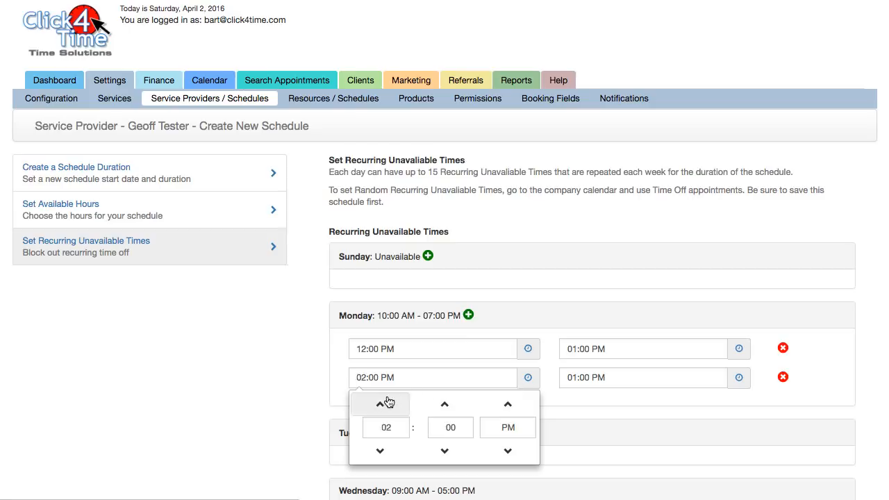
{"action": "left_click", "coordinate": [551, 410]}
{"action": "left_click", "coordinate": [736, 379]}
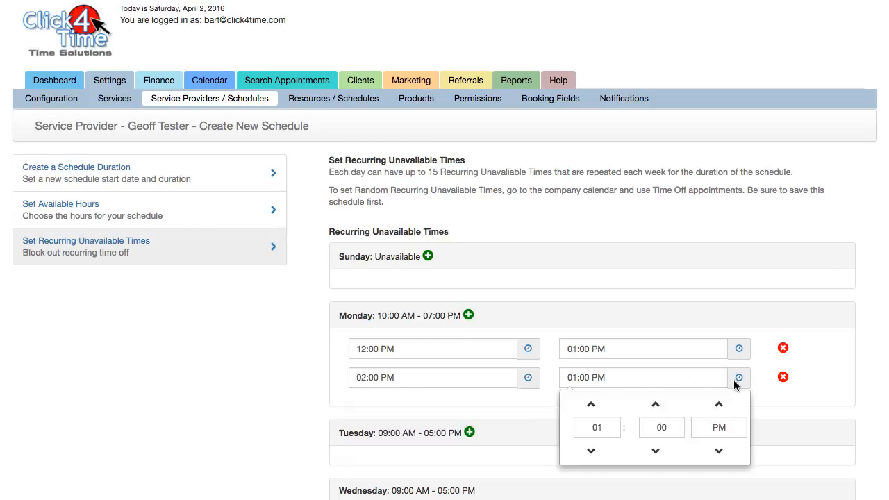
{"action": "left_click", "coordinate": [591, 404]}
{"action": "left_click", "coordinate": [591, 404]}
{"action": "left_click", "coordinate": [544, 415]}
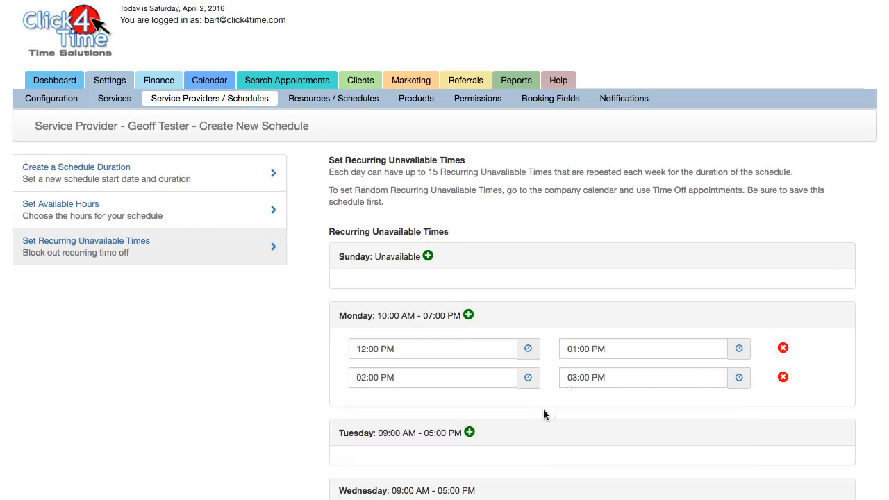
{"action": "left_click", "coordinate": [782, 377]}
{"action": "left_click", "coordinate": [606, 56]}
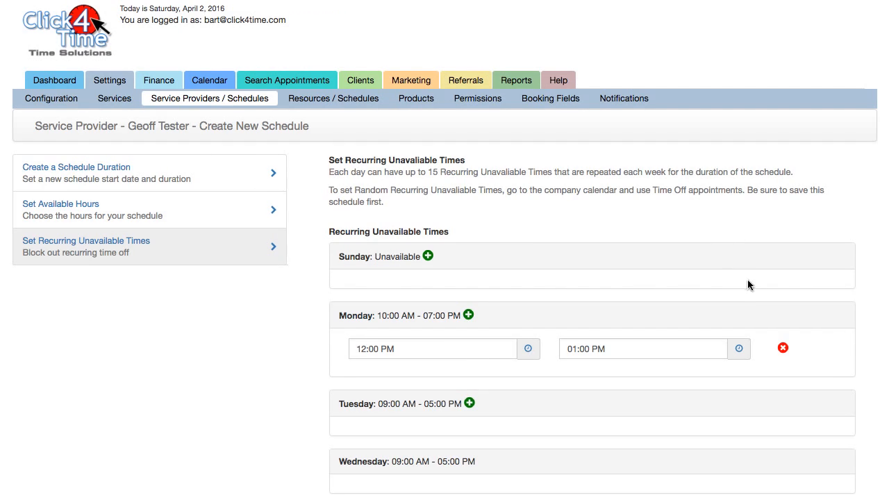
{"action": "scroll", "coordinate": [781, 341], "scroll_direction": "down", "scroll_amount": 5}
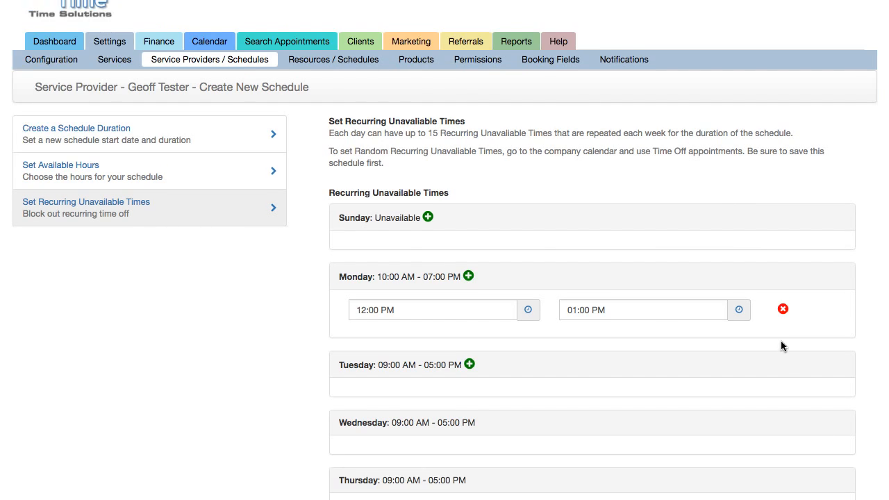
Save the schedule and drag the therapist provider into second place in the list.
{"action": "left_click", "coordinate": [841, 455]}
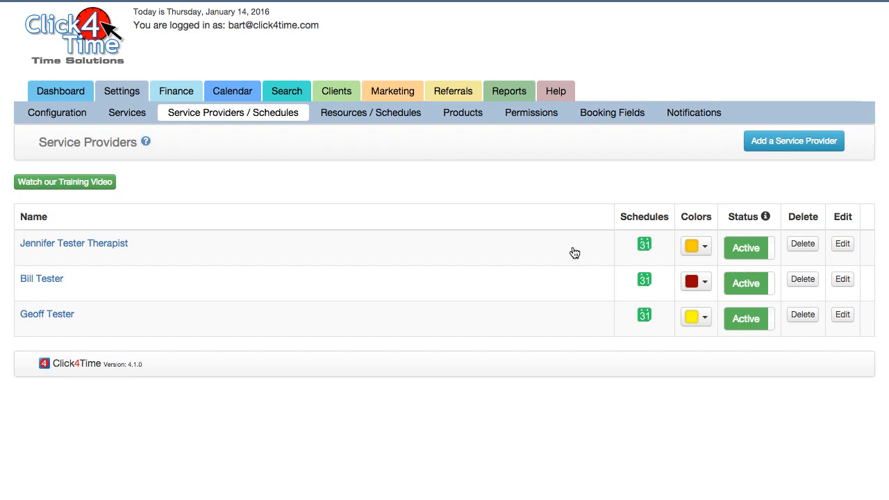
{"action": "left_click_drag", "start_coordinate": [407, 252], "coordinate": [405, 290]}
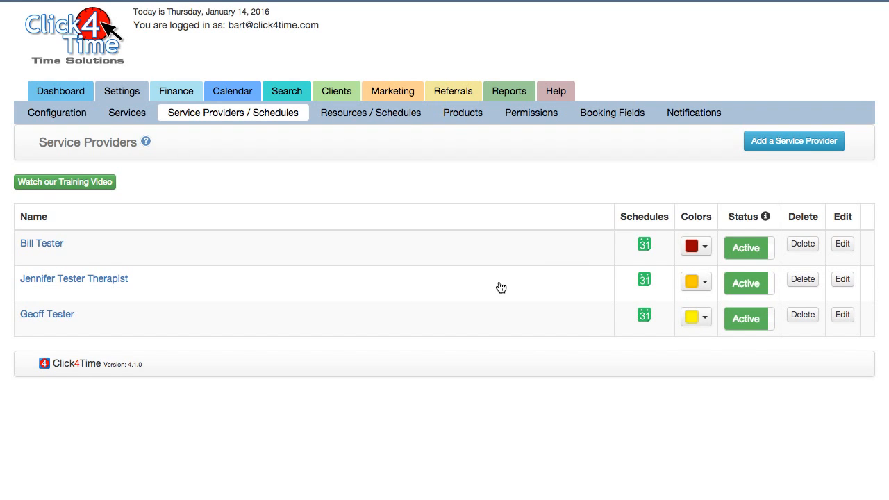
{"action": "left_click_drag", "start_coordinate": [500, 287], "coordinate": [506, 248]}
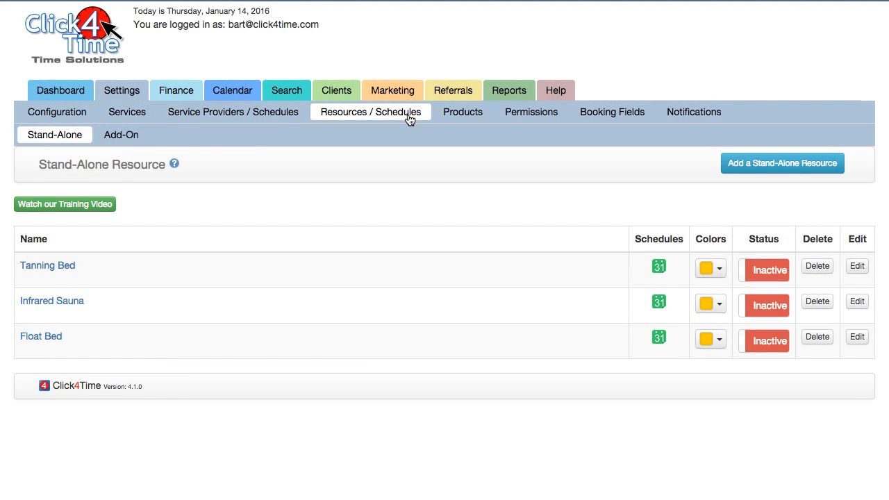
Move Infrared Sauna to the top and set Infrared Sauna, Tanning Bed and Float Bed Active, declining billing.
{"action": "left_click_drag", "start_coordinate": [132, 314], "coordinate": [139, 275]}
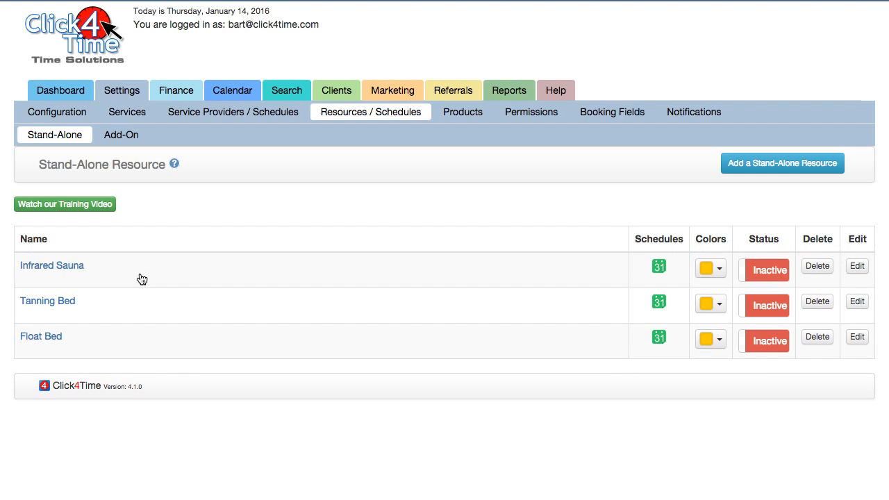
{"action": "left_click", "coordinate": [754, 304]}
{"action": "left_click", "coordinate": [764, 272]}
{"action": "left_click", "coordinate": [760, 340]}
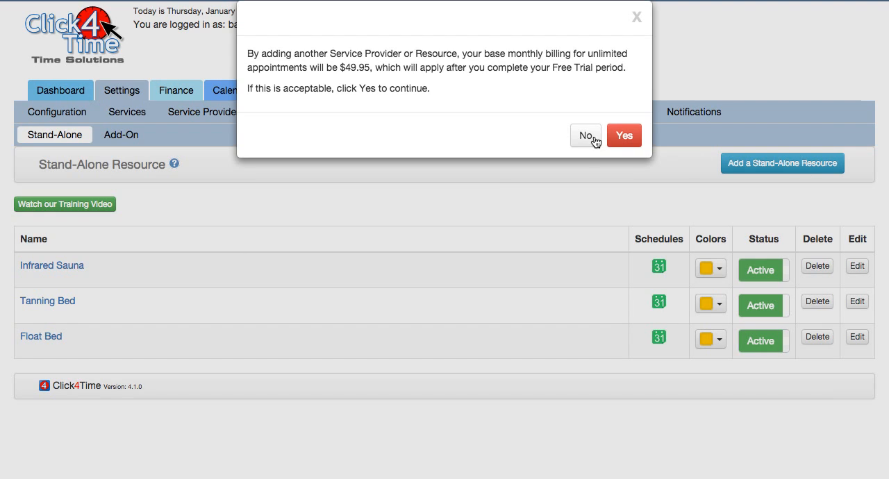
{"action": "left_click", "coordinate": [591, 136]}
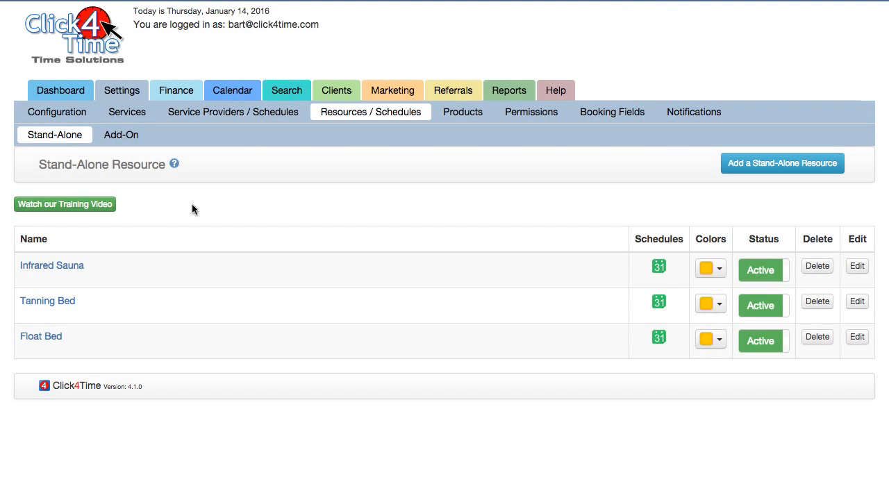
Review Infrared Sauna's assigned services, email notifications and invoicing settings.
{"action": "left_click", "coordinate": [57, 269]}
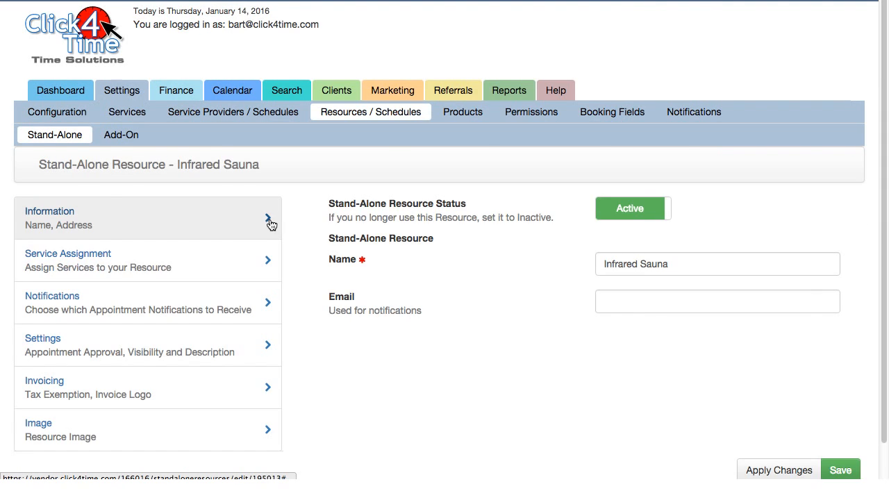
{"action": "scroll", "coordinate": [267, 226], "scroll_direction": "down", "scroll_amount": 2}
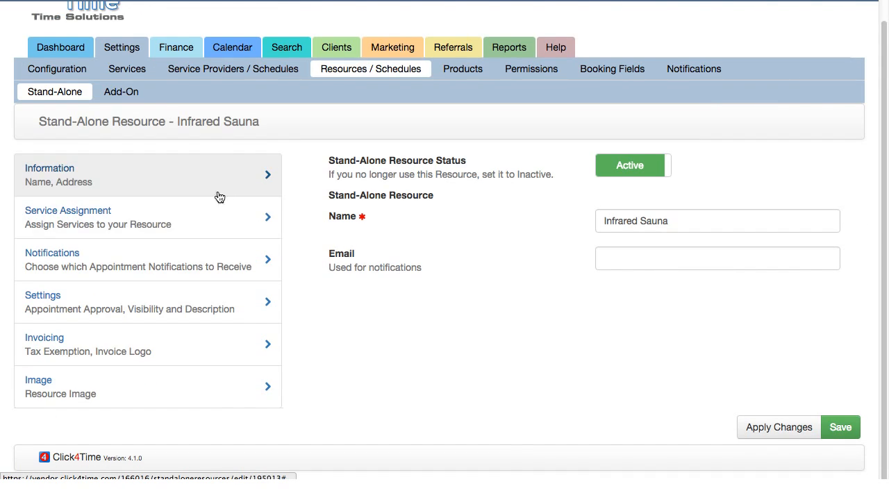
{"action": "left_click", "coordinate": [204, 218]}
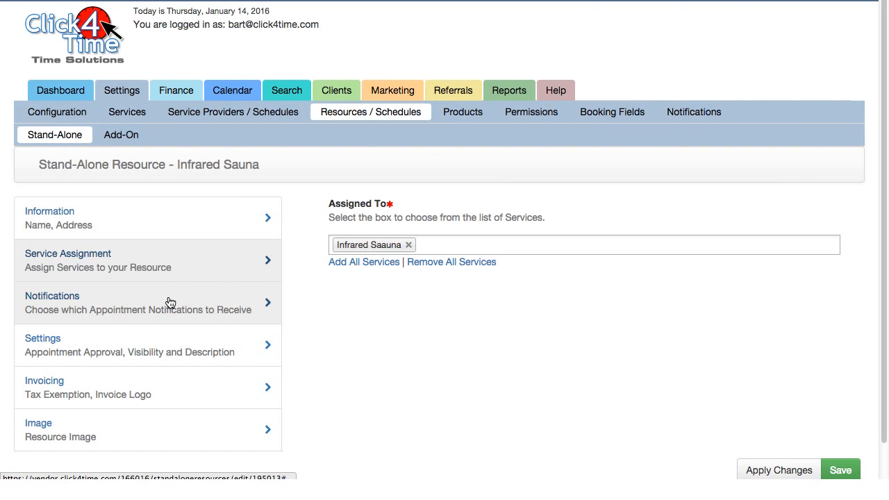
{"action": "left_click", "coordinate": [211, 306]}
{"action": "scroll", "coordinate": [148, 362], "scroll_direction": "down", "scroll_amount": 6}
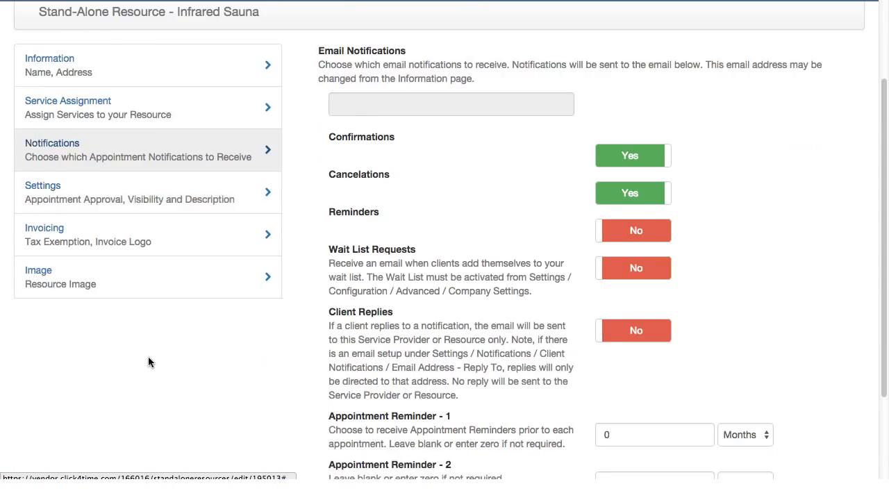
{"action": "left_click", "coordinate": [222, 170]}
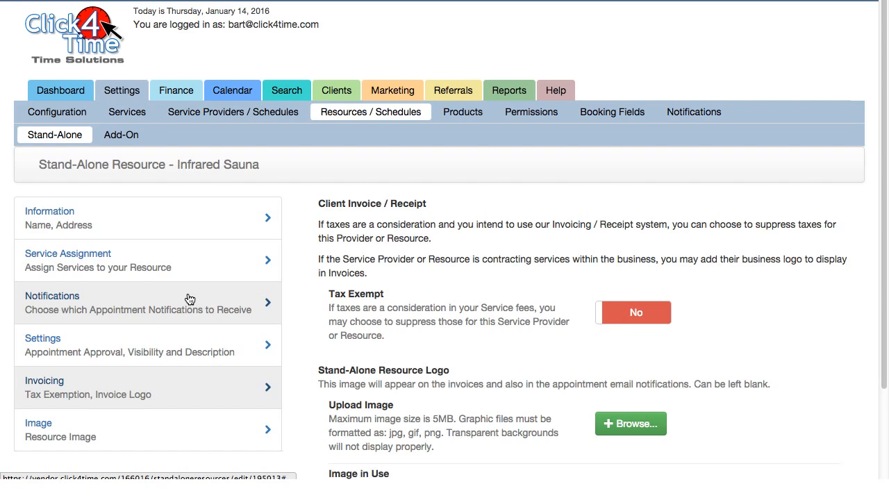
{"action": "scroll", "coordinate": [189, 298], "scroll_direction": "down", "scroll_amount": 2}
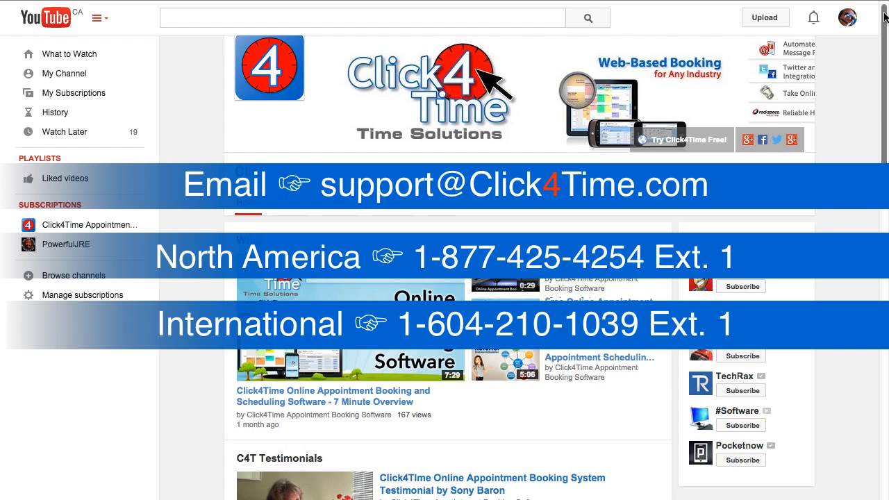
{"action": "left_click_drag", "start_coordinate": [886, 17], "coordinate": [885, 11]}
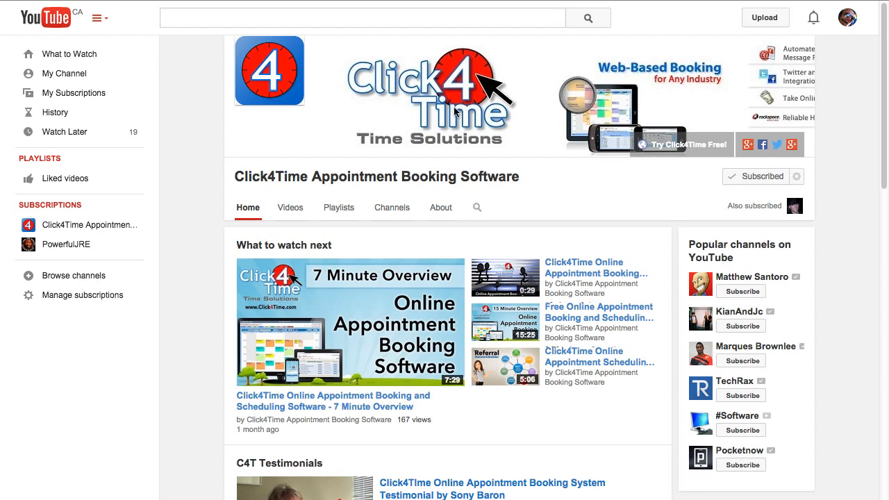
{"action": "scroll", "coordinate": [416, 288], "scroll_direction": "down", "scroll_amount": 2}
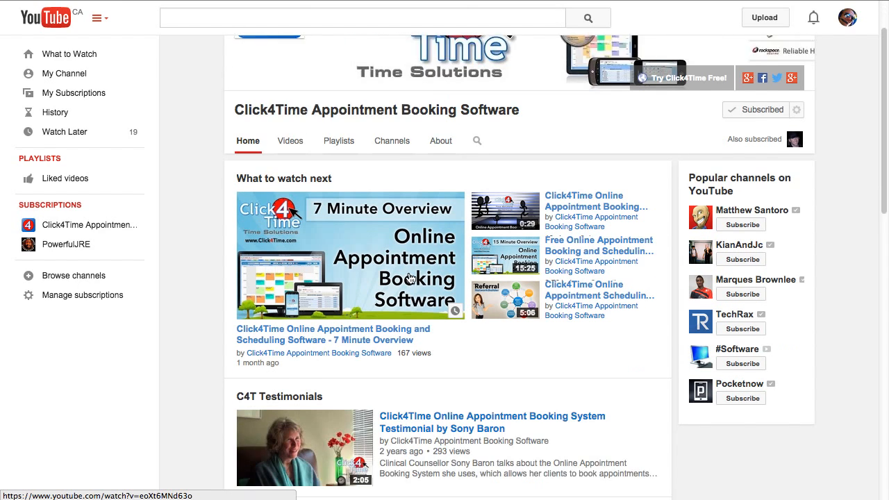
{"action": "scroll", "coordinate": [410, 278], "scroll_direction": "down", "scroll_amount": 1}
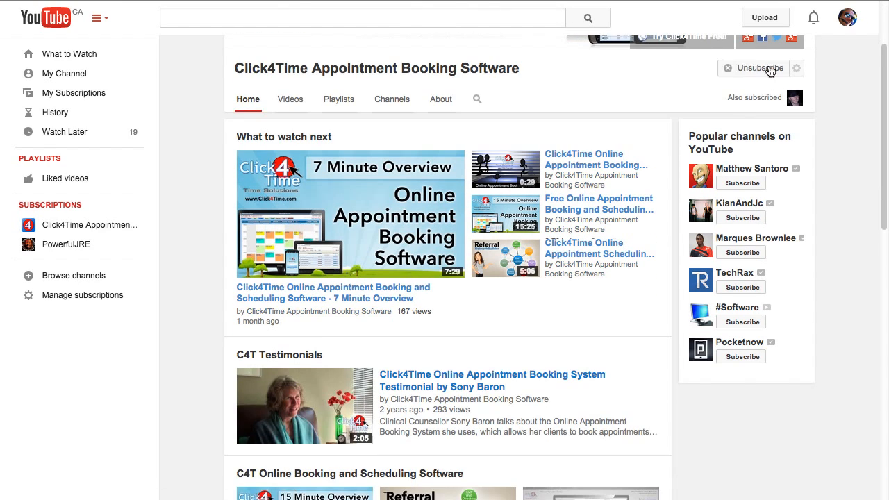
{"action": "scroll", "coordinate": [476, 221], "scroll_direction": "down", "scroll_amount": 1}
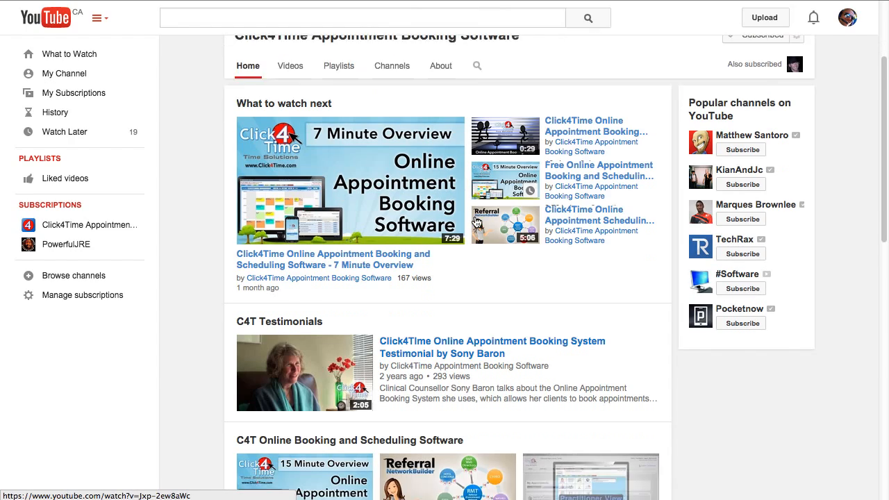
{"action": "scroll", "coordinate": [476, 208], "scroll_direction": "down", "scroll_amount": 10}
{"action": "scroll", "coordinate": [493, 209], "scroll_direction": "down", "scroll_amount": 1}
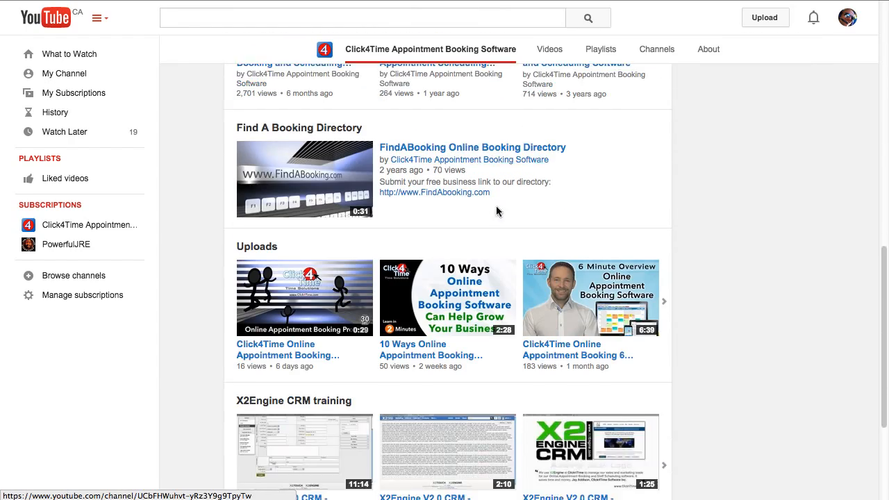